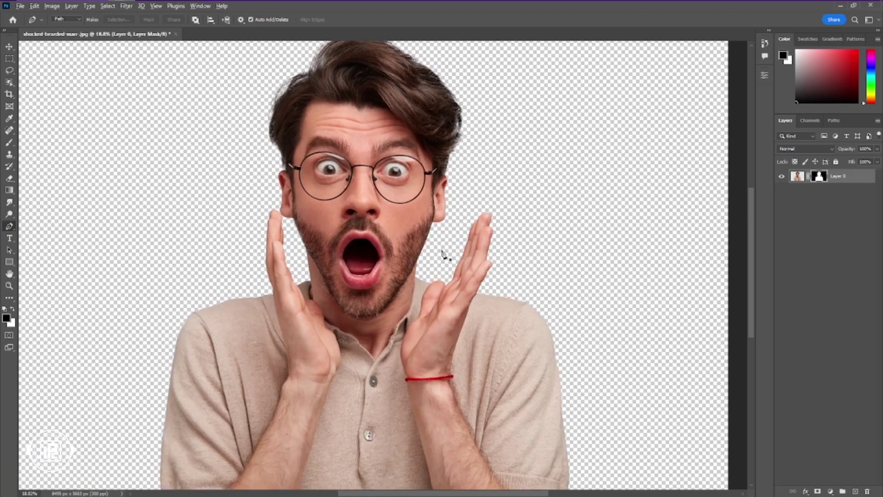
Create a new 1920 x 1080 px document at 72 pixels/inch with a white background.
{"action": "scroll", "coordinate": [442, 254], "scroll_direction": "down", "scroll_amount": 1}
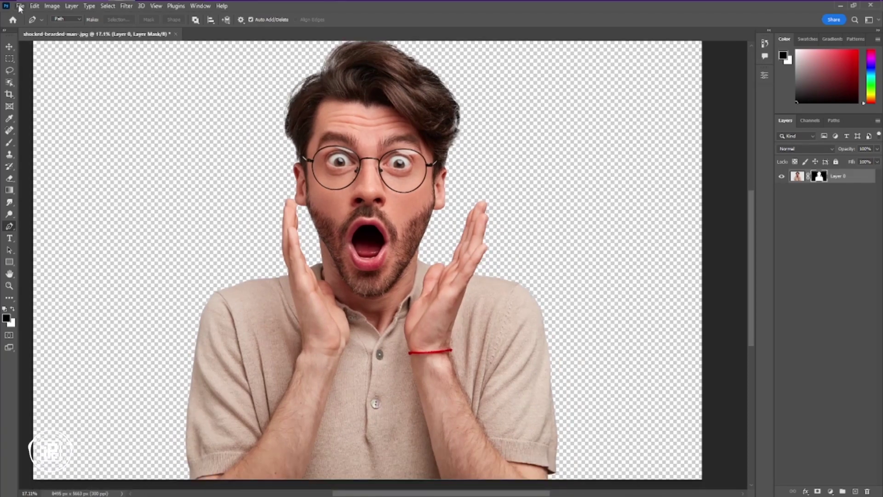
{"action": "left_click", "coordinate": [20, 6]}
{"action": "left_click", "coordinate": [28, 18]}
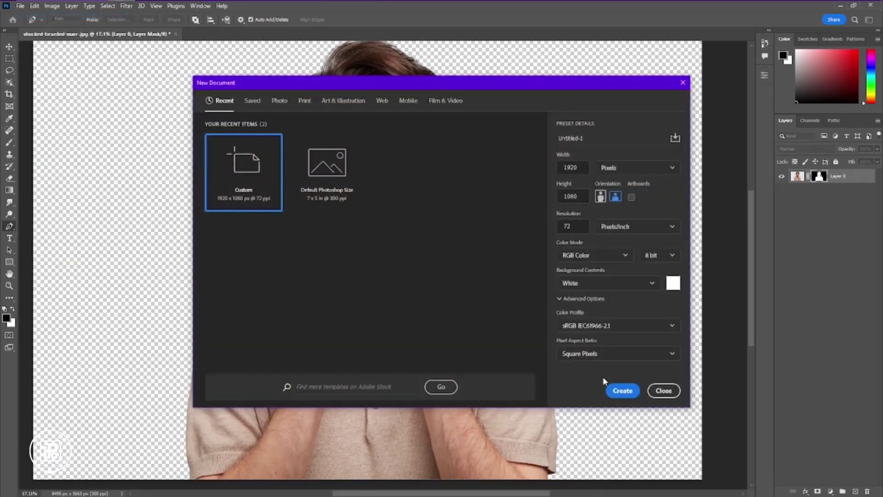
{"action": "left_click", "coordinate": [619, 390]}
Convert the cut-out man's layer to a smart object and bring it from the photo file into the new document.
{"action": "left_click", "coordinate": [69, 34]}
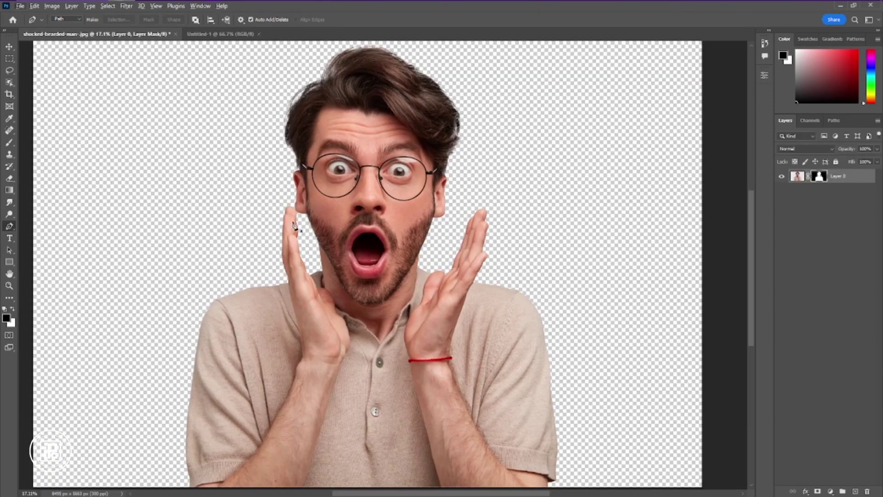
{"action": "scroll", "coordinate": [294, 225], "scroll_direction": "down", "scroll_amount": 1}
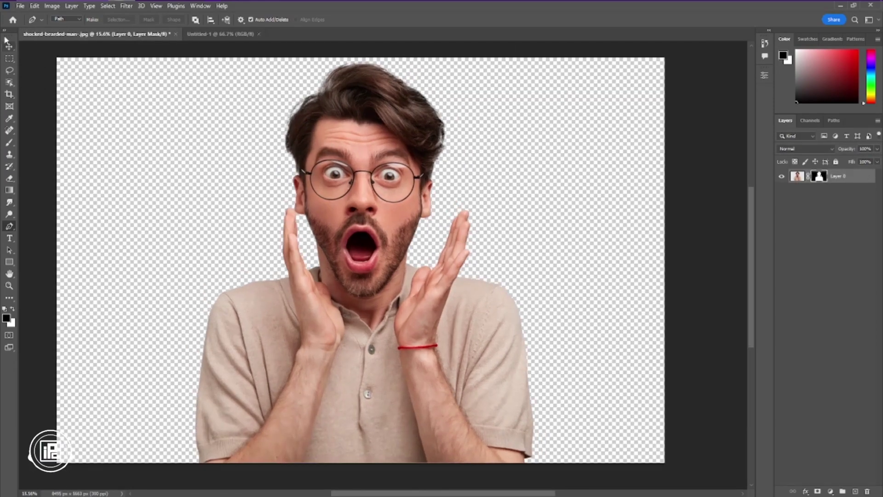
{"action": "key", "text": "v"}
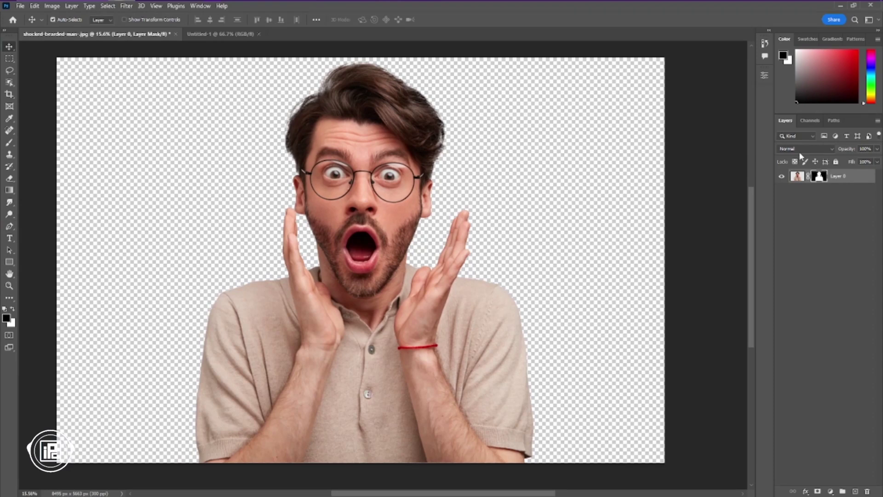
{"action": "right_click", "coordinate": [841, 176]}
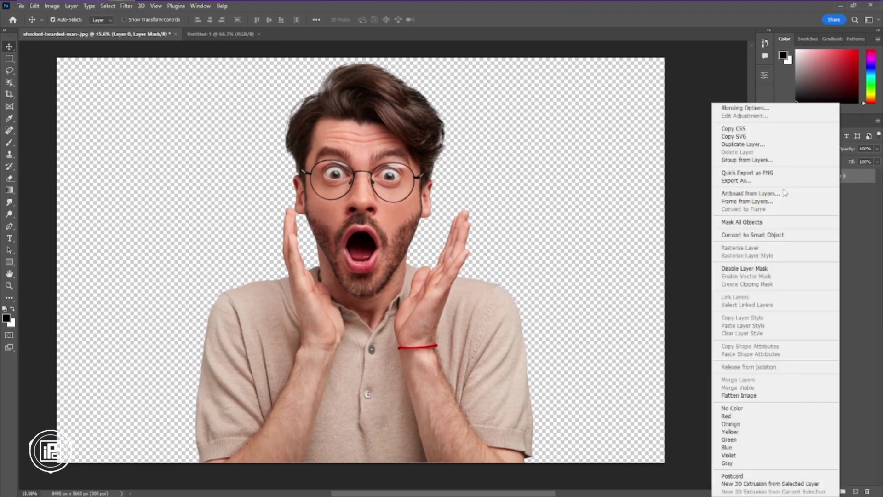
{"action": "left_click", "coordinate": [757, 233]}
{"action": "left_click_drag", "start_coordinate": [363, 152], "coordinate": [389, 255]}
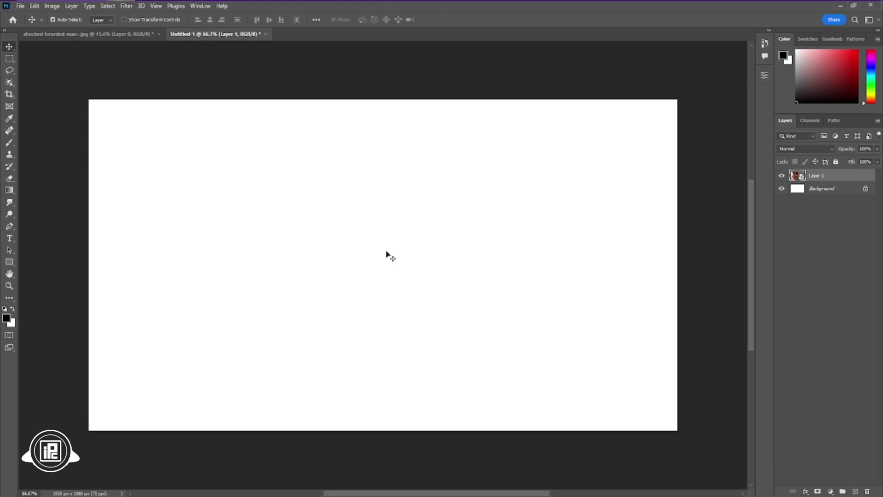
Scale the man down so that his head, hands and torso fit within the canvas, and centre him.
{"action": "left_click", "coordinate": [35, 7]}
{"action": "left_click", "coordinate": [72, 207]}
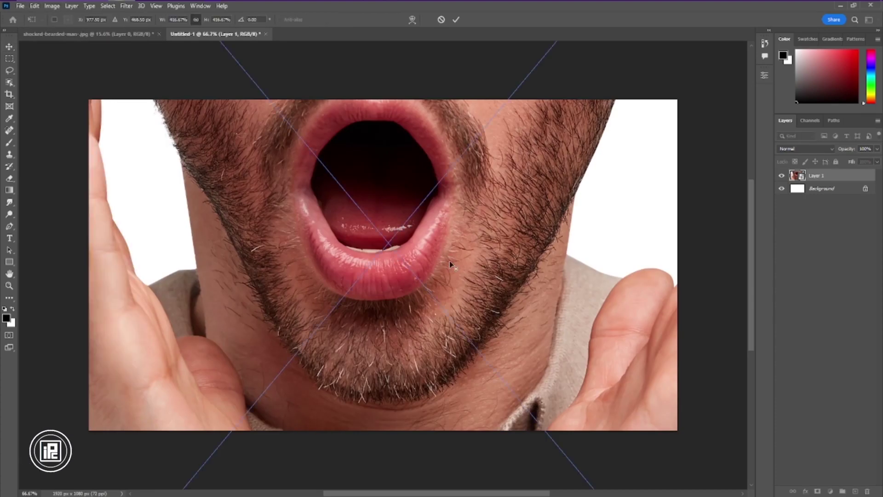
{"action": "scroll", "coordinate": [450, 262], "scroll_direction": "down", "scroll_amount": 10}
{"action": "left_click_drag", "start_coordinate": [566, 258], "coordinate": [464, 258]}
Place the dark kitchen photo over the whole canvas and move its layer directly below the man.
{"action": "scroll", "coordinate": [437, 273], "scroll_direction": "up", "scroll_amount": 4}
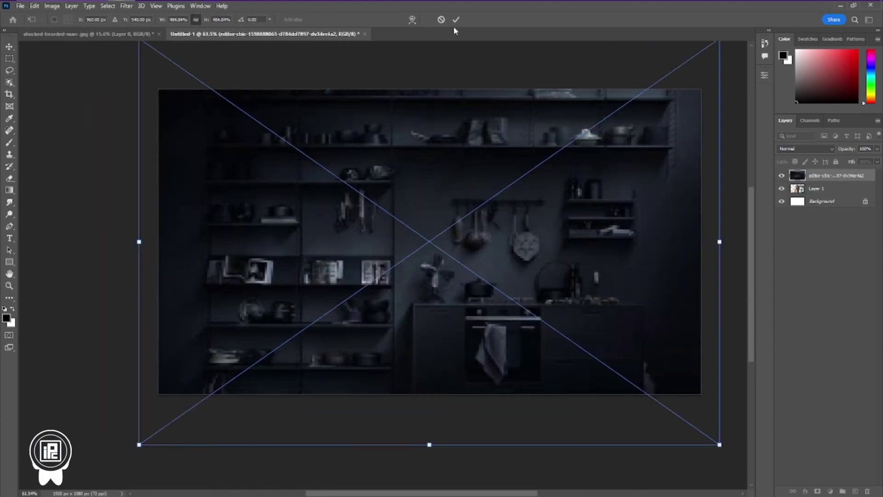
{"action": "left_click", "coordinate": [456, 19]}
{"action": "left_click_drag", "start_coordinate": [804, 185], "coordinate": [802, 173]}
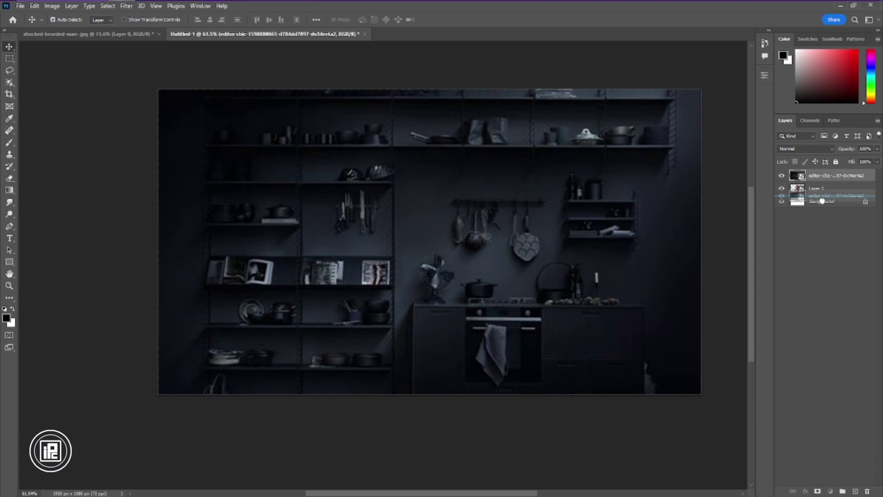
Apply a Gaussian Blur to the kitchen background layer.
{"action": "scroll", "coordinate": [375, 306], "scroll_direction": "up", "scroll_amount": 3}
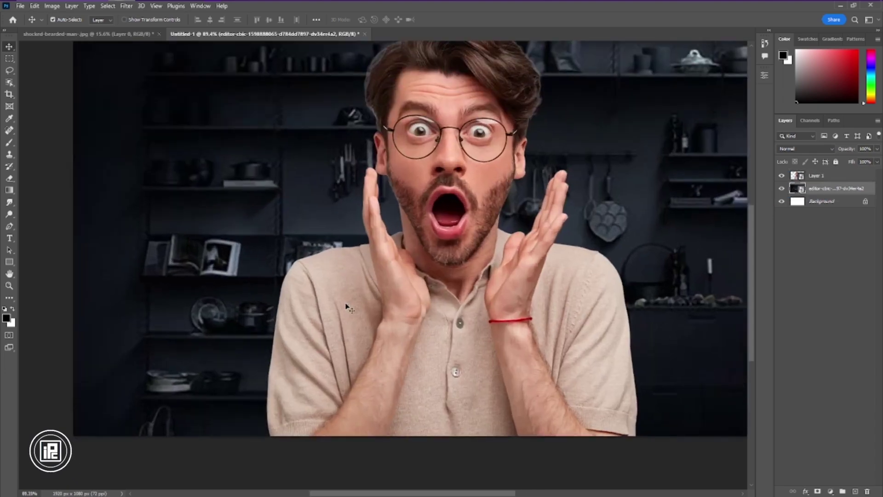
{"action": "scroll", "coordinate": [346, 305], "scroll_direction": "down", "scroll_amount": 4}
{"action": "scroll", "coordinate": [499, 198], "scroll_direction": "up", "scroll_amount": 2}
{"action": "left_click", "coordinate": [126, 7]}
{"action": "mouse_move", "coordinate": [157, 124]}
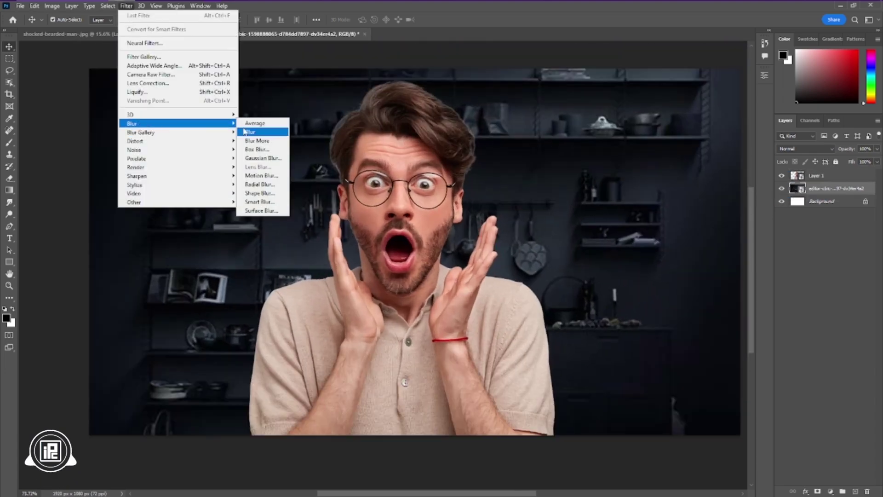
{"action": "left_click", "coordinate": [264, 158]}
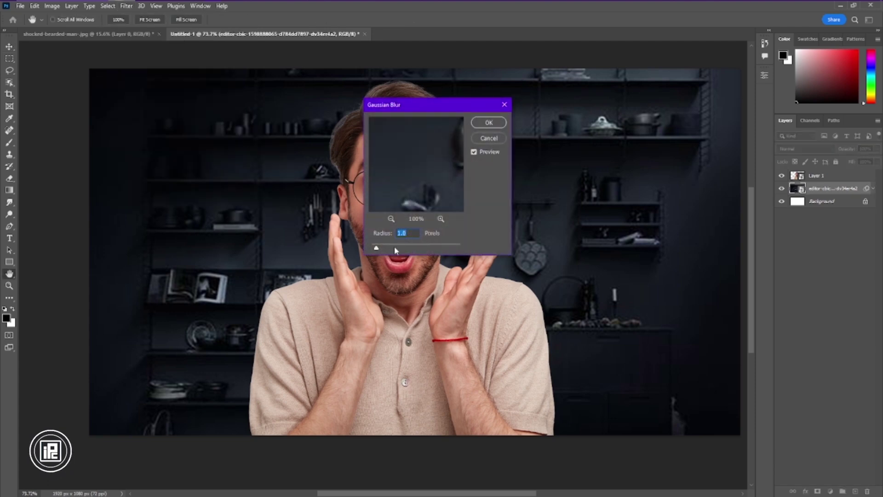
{"action": "left_click", "coordinate": [487, 120]}
Add the white text "youtube" between the man and the kitchen background and set its font to Chronica.
{"action": "scroll", "coordinate": [328, 304], "scroll_direction": "down", "scroll_amount": 1}
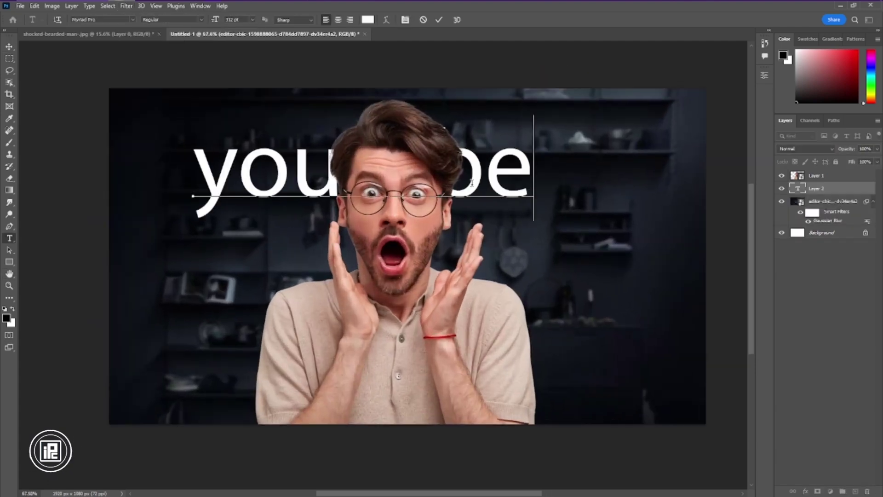
{"action": "key", "text": "ctrl+Return"}
{"action": "left_click", "coordinate": [200, 6]}
{"action": "left_click", "coordinate": [222, 104]}
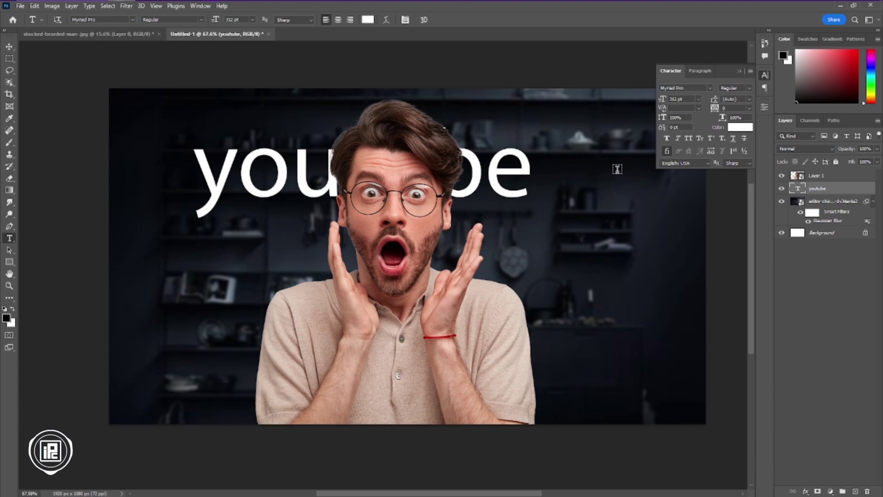
{"action": "left_click", "coordinate": [709, 88]}
{"action": "scroll", "coordinate": [760, 261], "scroll_direction": "down", "scroll_amount": 20}
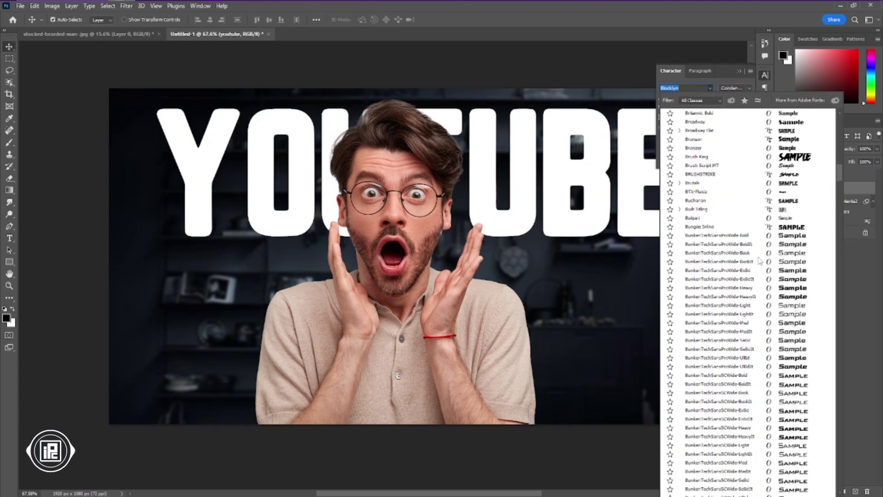
{"action": "scroll", "coordinate": [760, 261], "scroll_direction": "down", "scroll_amount": 8}
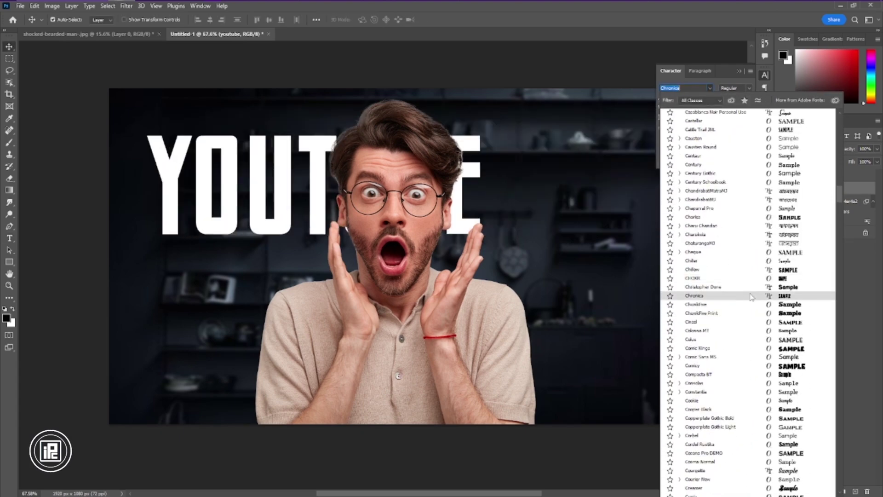
{"action": "left_click", "coordinate": [752, 297]}
Enlarge the YOUTUBE text so that it spans most of the canvas width behind the man's head.
{"action": "key", "text": "ctrl+t"}
{"action": "left_click_drag", "start_coordinate": [484, 179], "coordinate": [655, 192]}
{"action": "scroll", "coordinate": [620, 264], "scroll_direction": "down", "scroll_amount": 1}
{"action": "key", "text": "Return"}
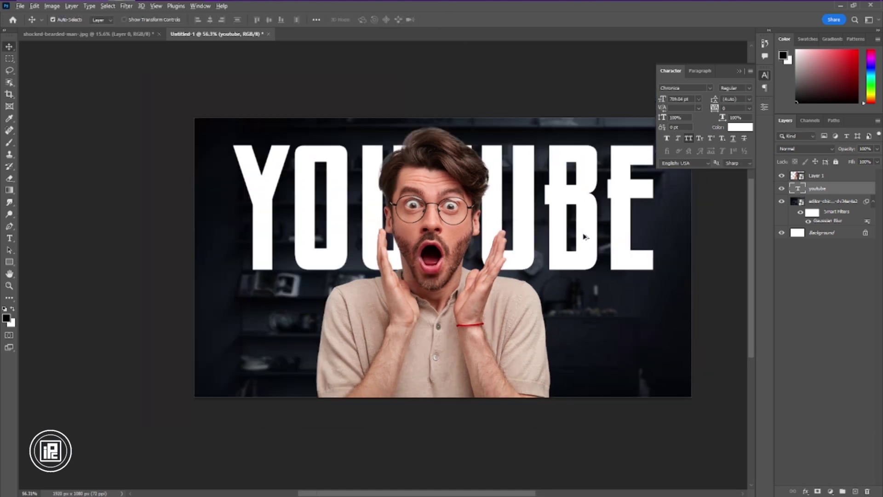
{"action": "left_click", "coordinate": [667, 138]}
Duplicate the YOUTUBE text, move the copy above the man's layer and change its wording to "thumbnail".
{"action": "key", "text": "ctrl+j"}
{"action": "left_click_drag", "start_coordinate": [818, 189], "coordinate": [815, 171]}
{"action": "double_click", "coordinate": [463, 223]}
{"action": "type", "text": "thumbnail"}
{"action": "left_click", "coordinate": [439, 19]}
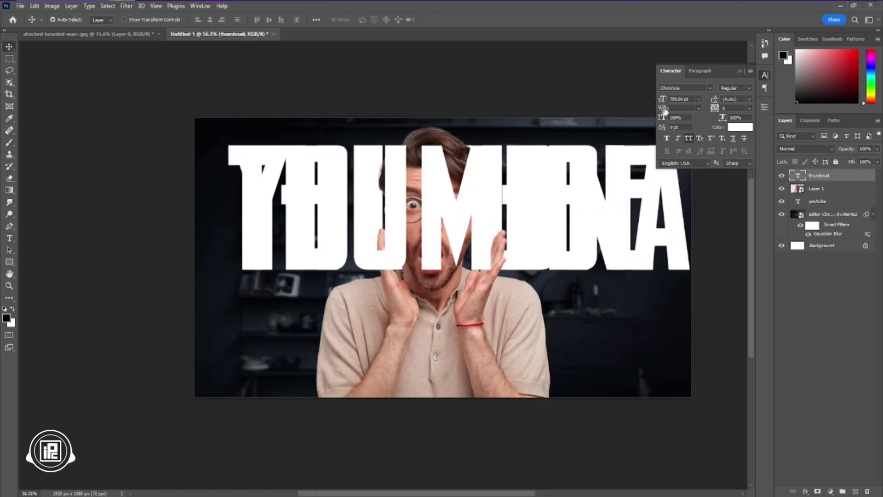
Shrink the THUMBNAIL text to about 202 pt and place it in the lower left of the canvas.
{"action": "left_click_drag", "start_coordinate": [662, 99], "coordinate": [470, 132]}
{"action": "left_click_drag", "start_coordinate": [398, 243], "coordinate": [332, 313]}
{"action": "key", "text": "ctrl+t"}
{"action": "left_click_drag", "start_coordinate": [366, 314], "coordinate": [359, 316]}
{"action": "key", "text": "Return"}
Copy the THUMBNAIL text to the lower right of the canvas and change the copy's wording to "design".
{"action": "left_click_drag", "start_coordinate": [306, 317], "coordinate": [623, 318], "text": "alt"}
{"action": "double_click", "coordinate": [621, 317]}
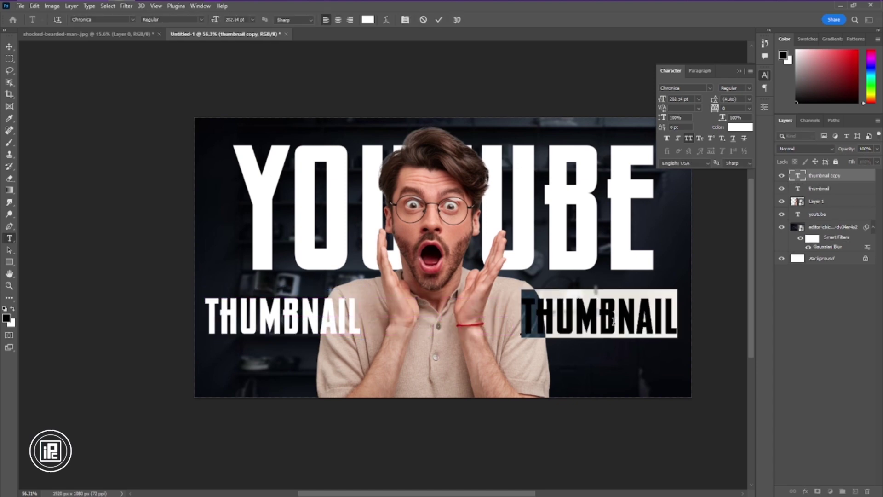
{"action": "type", "text": "design"}
{"action": "left_click", "coordinate": [439, 19]}
Move the THUMBNAIL and DESIGN texts slightly lower so they line up on either side of the man.
{"action": "left_click_drag", "start_coordinate": [517, 350], "coordinate": [528, 350]}
{"action": "mouse_move", "coordinate": [575, 322]}
{"action": "left_mouse_down"}
{"action": "mouse_move", "coordinate": [590, 322]}
{"action": "mouse_move", "coordinate": [566, 334]}
{"action": "left_mouse_up"}
{"action": "scroll", "coordinate": [341, 323], "scroll_direction": "down", "scroll_amount": 2}
{"action": "scroll", "coordinate": [368, 333], "scroll_direction": "up", "scroll_amount": 1}
{"action": "left_click_drag", "start_coordinate": [324, 316], "coordinate": [319, 333]}
{"action": "left_click_drag", "start_coordinate": [556, 340], "coordinate": [558, 339]}
{"action": "scroll", "coordinate": [461, 320], "scroll_direction": "up", "scroll_amount": 2}
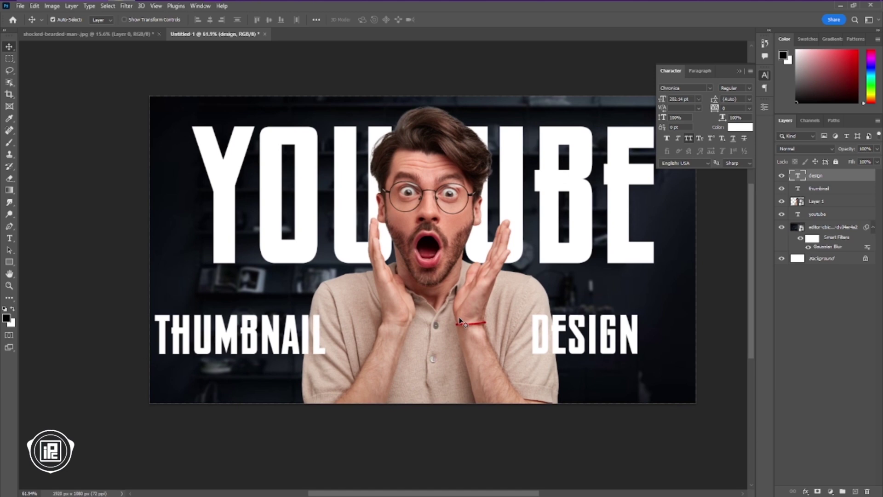
Hide the three text layers and add an empty layer directly above the YOUTUBE text layer.
{"action": "left_click", "coordinate": [739, 71]}
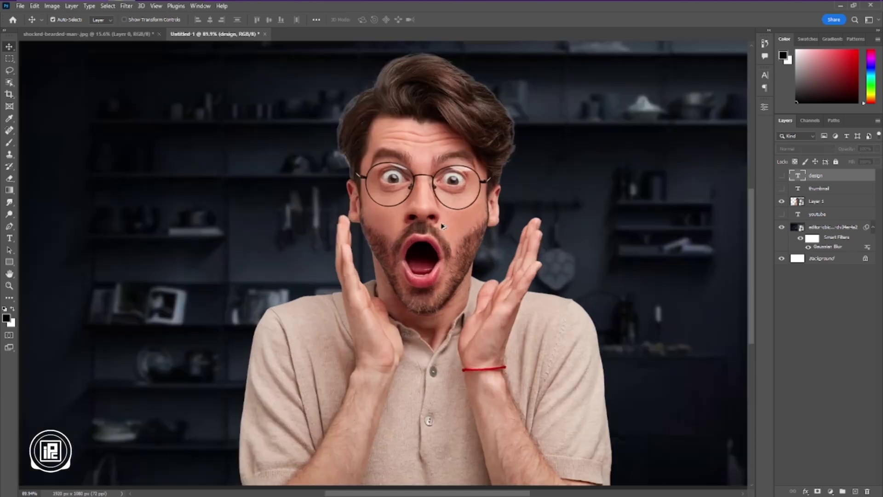
{"action": "left_click", "coordinate": [824, 215]}
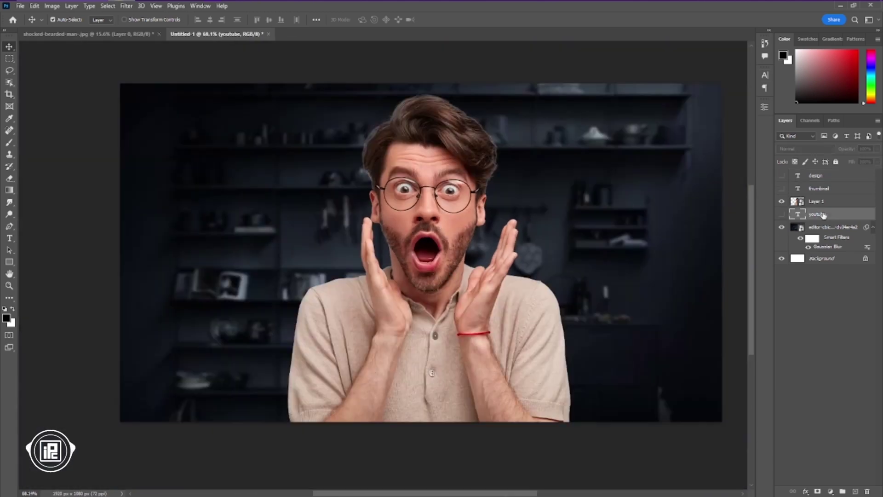
{"action": "left_click", "coordinate": [855, 491]}
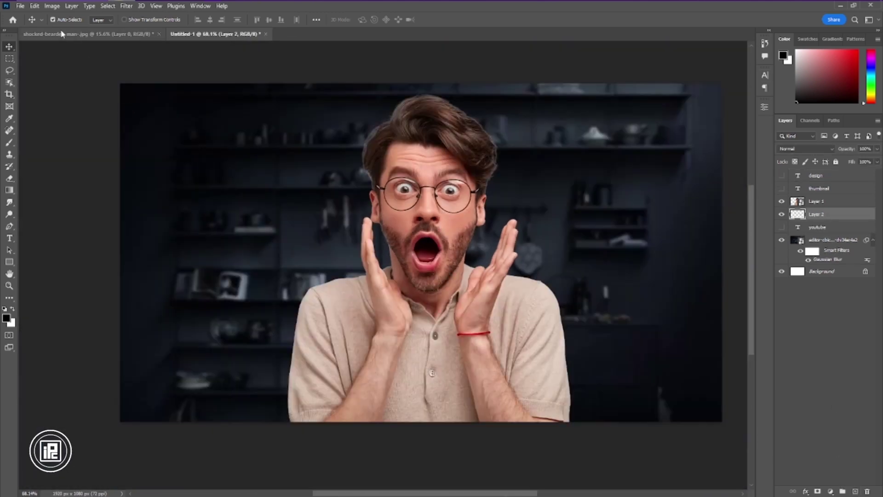
Fill the new layer with black at 100% opacity and give it a lightening blend mode that hides the black.
{"action": "left_click", "coordinate": [35, 6]}
{"action": "left_click", "coordinate": [65, 150]}
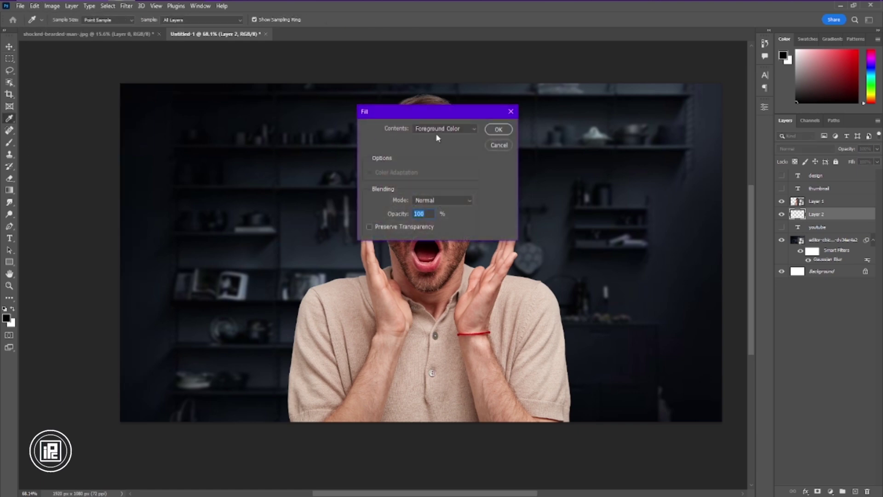
{"action": "left_click", "coordinate": [441, 129]}
{"action": "left_click", "coordinate": [450, 200]}
{"action": "left_click", "coordinate": [498, 129]}
{"action": "key", "text": "v"}
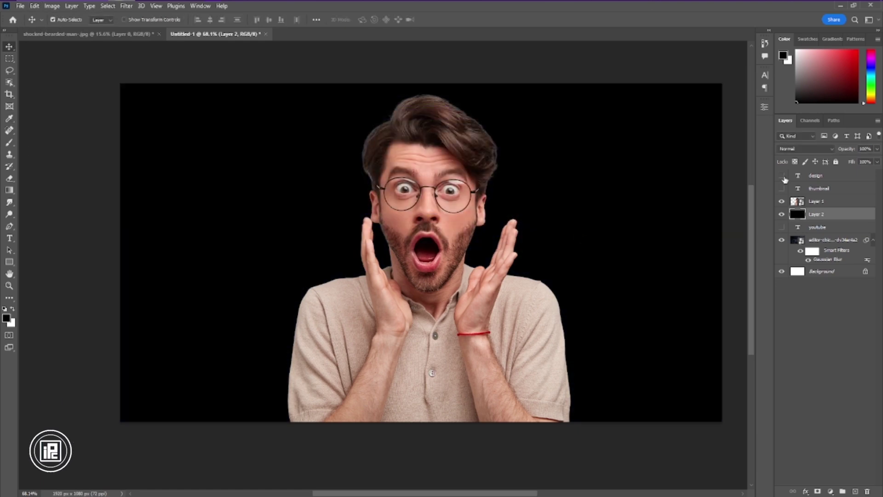
{"action": "left_click", "coordinate": [796, 149]}
{"action": "left_click", "coordinate": [785, 228]}
Add another empty layer above the black one and clip it to the black layer.
{"action": "left_click", "coordinate": [855, 491]}
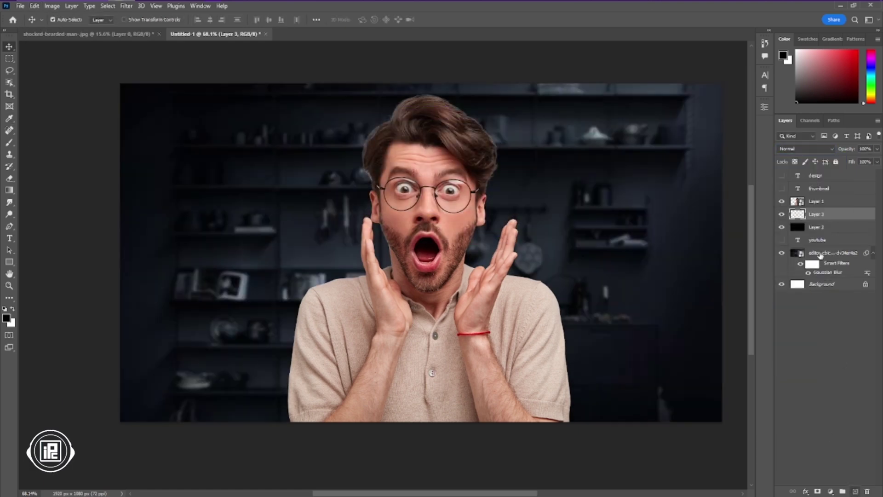
{"action": "right_click", "coordinate": [829, 215]}
{"action": "left_click", "coordinate": [732, 283]}
Add a Gradient Map adjustment above the clipped layer and insert a dark brown colour stop at location 25%.
{"action": "left_click", "coordinate": [830, 491]}
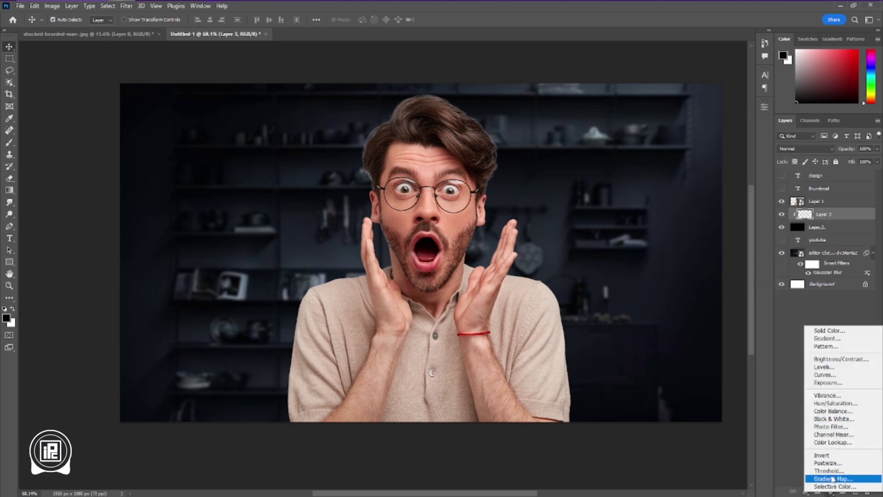
{"action": "left_click", "coordinate": [832, 478]}
{"action": "left_click", "coordinate": [669, 137]}
{"action": "left_click", "coordinate": [390, 247]}
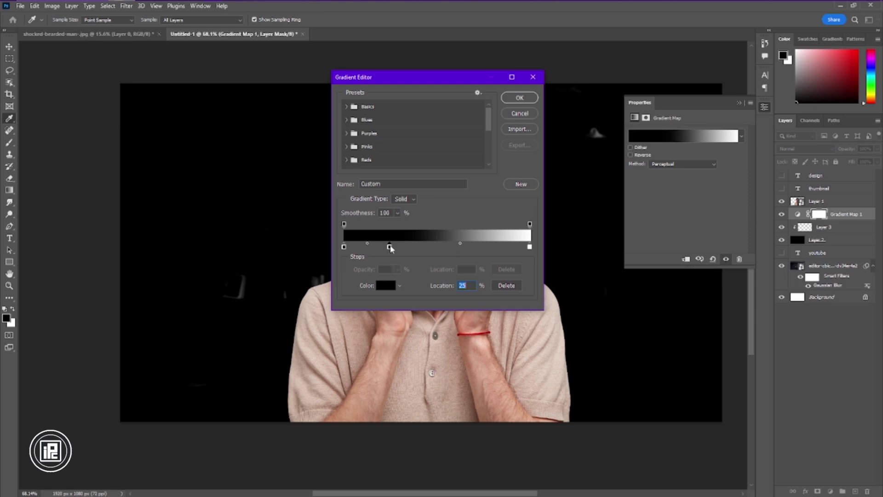
{"action": "double_click", "coordinate": [390, 247]}
{"action": "left_click", "coordinate": [436, 200]}
{"action": "left_click", "coordinate": [447, 228]}
{"action": "left_click", "coordinate": [525, 117]}
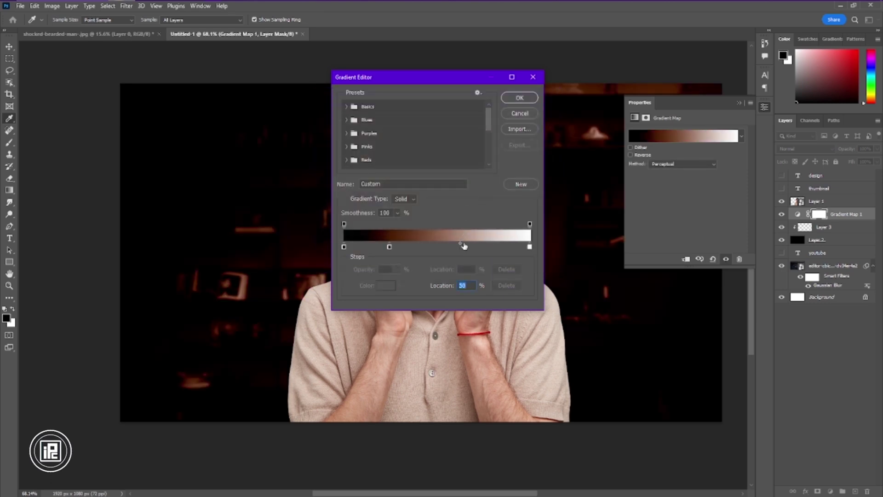
Add an orange colour stop at location 64% to the gradient and clip the Gradient Map to the layers below.
{"action": "double_click", "coordinate": [463, 246]}
{"action": "left_click", "coordinate": [422, 116]}
{"action": "left_click", "coordinate": [522, 111]}
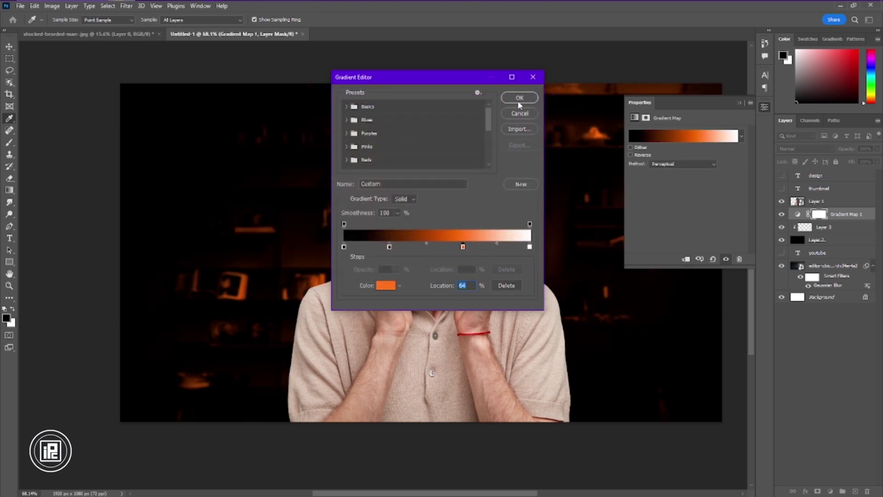
{"action": "left_click", "coordinate": [519, 103]}
{"action": "right_click", "coordinate": [840, 217]}
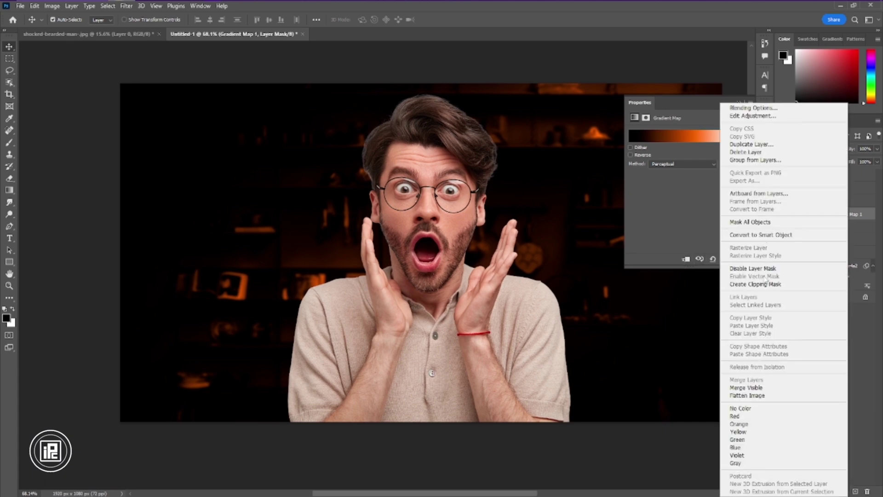
{"action": "left_click", "coordinate": [824, 249]}
Dab a soft white glow behind the man's torso on the layer below the Gradient Map, using a very large brush.
{"action": "left_click", "coordinate": [819, 231]}
{"action": "left_click", "coordinate": [10, 143]}
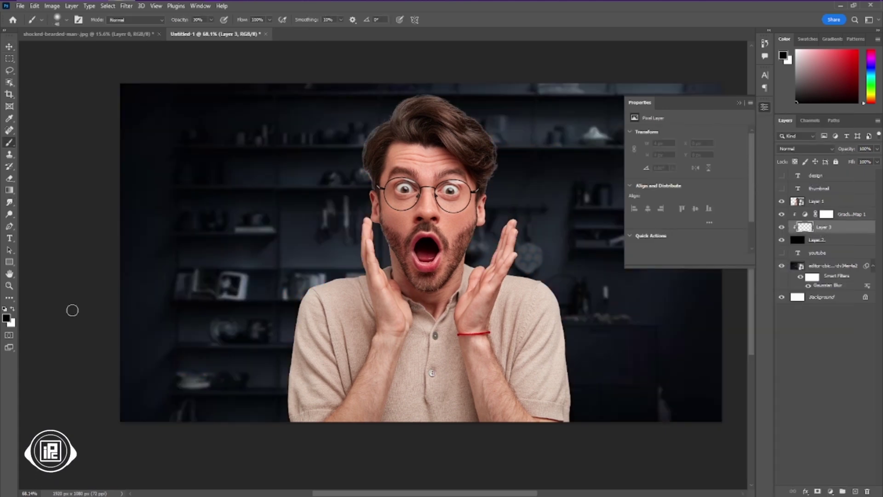
{"action": "scroll", "coordinate": [558, 387], "scroll_direction": "up", "scroll_amount": 4, "text": "alt"}
{"action": "scroll", "coordinate": [558, 338], "scroll_direction": "down", "scroll_amount": 5, "text": "alt"}
{"action": "key", "text": "bracketright"}
{"action": "key", "text": "bracketright"}
{"action": "key", "text": "bracketright"}
{"action": "key", "text": "bracketright"}
{"action": "key", "text": "bracketright"}
{"action": "key", "text": "bracketright"}
{"action": "key", "text": "bracketright"}
{"action": "key", "text": "bracketright"}
{"action": "key", "text": "bracketright"}
{"action": "key", "text": "bracketright"}
{"action": "key", "text": "bracketright"}
{"action": "key", "text": "bracketright"}
{"action": "key", "text": "bracketright"}
{"action": "key", "text": "bracketright"}
{"action": "key", "text": "bracketright"}
{"action": "key", "text": "bracketright"}
{"action": "key", "text": "bracketright"}
{"action": "key", "text": "bracketright"}
{"action": "key", "text": "bracketright"}
{"action": "key", "text": "bracketright"}
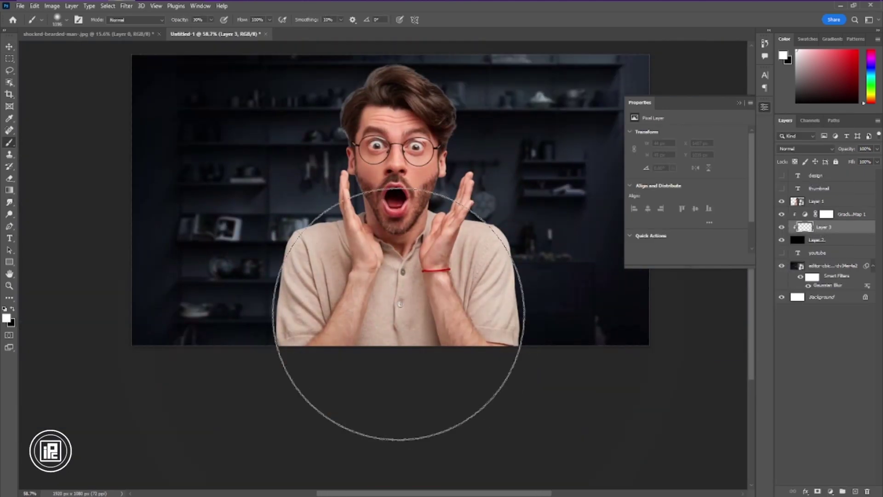
{"action": "left_click", "coordinate": [395, 314]}
{"action": "left_click", "coordinate": [395, 313]}
Raise the brush opacity and build up a stronger glow behind the man's torso, shoulders and head, varying the brush size.
{"action": "left_click_drag", "start_coordinate": [195, 21], "coordinate": [205, 21]}
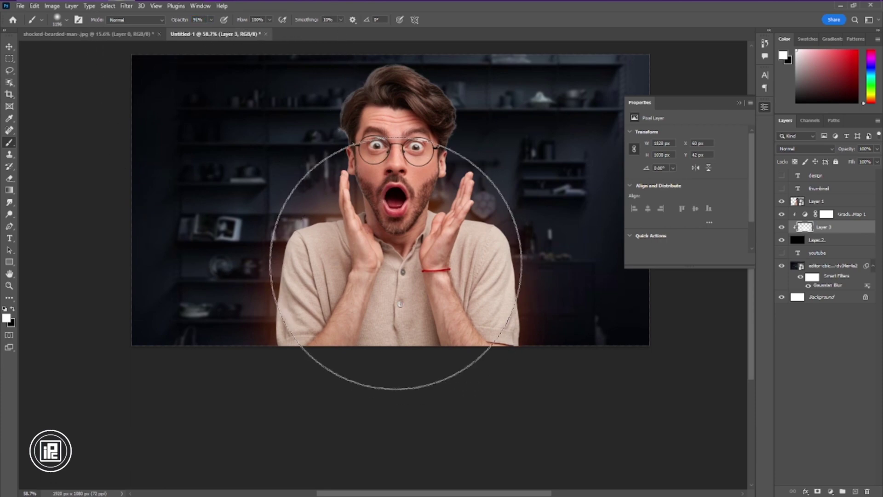
{"action": "left_click", "coordinate": [396, 264]}
{"action": "left_click", "coordinate": [398, 359]}
{"action": "left_click_drag", "start_coordinate": [392, 193], "coordinate": [323, 191], "text": "alt"}
{"action": "left_click", "coordinate": [392, 181]}
{"action": "key", "text": "bracketright"}
{"action": "key", "text": "bracketright"}
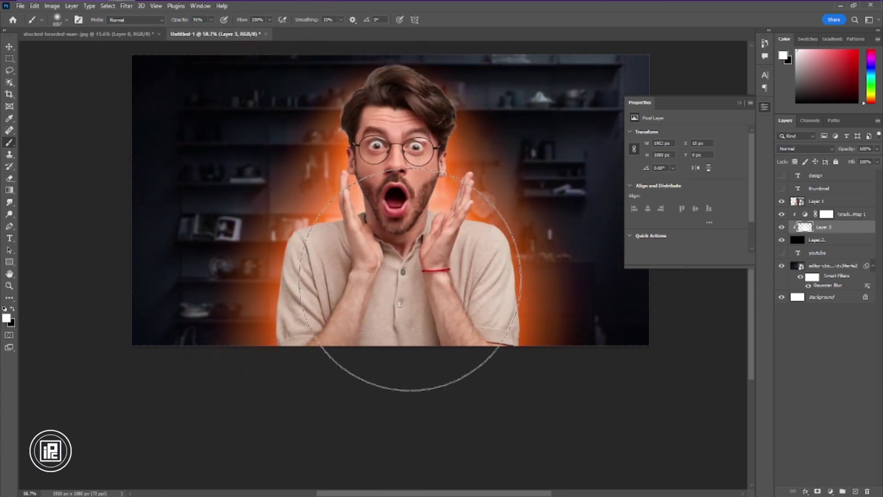
{"action": "left_click", "coordinate": [398, 284]}
{"action": "left_click", "coordinate": [396, 308]}
Duplicate the black layer, painted glow layer and Gradient Map together, and move the copies above the man's layer.
{"action": "left_click", "coordinate": [9, 47]}
{"action": "scroll", "coordinate": [350, 312], "scroll_direction": "down", "scroll_amount": 1, "text": "alt"}
{"action": "scroll", "coordinate": [382, 301], "scroll_direction": "up", "scroll_amount": 2}
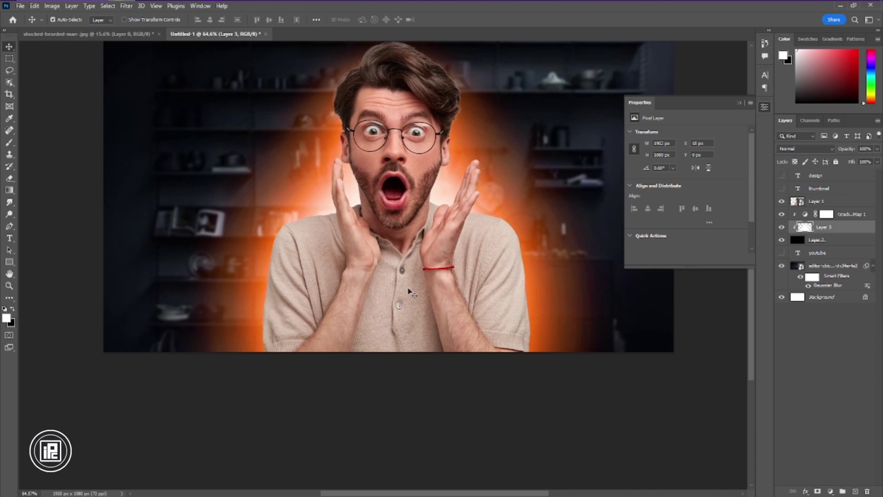
{"action": "left_click", "coordinate": [835, 242], "text": "shift"}
{"action": "left_click", "coordinate": [847, 216], "text": "shift"}
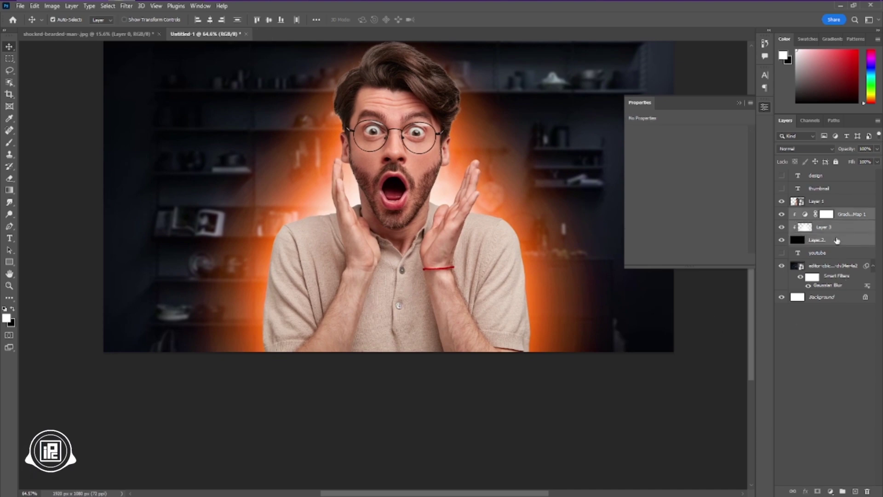
{"action": "key", "text": "ctrl+j"}
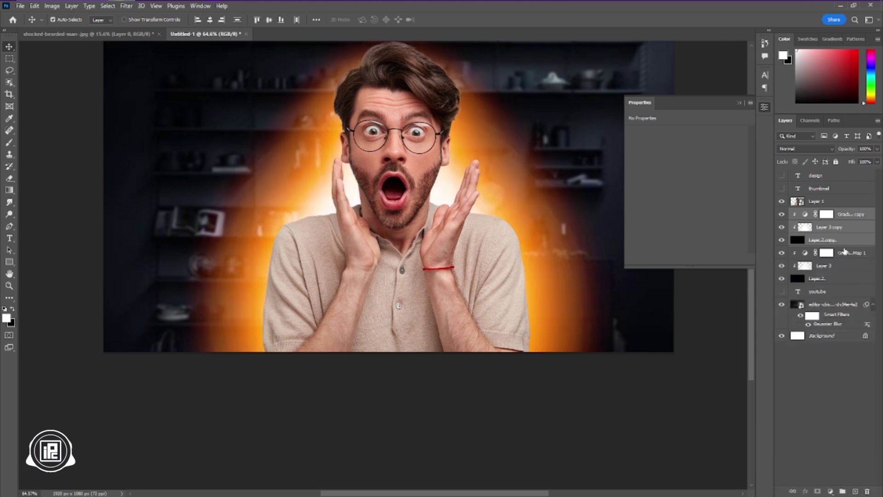
{"action": "left_click_drag", "start_coordinate": [838, 240], "coordinate": [835, 197]}
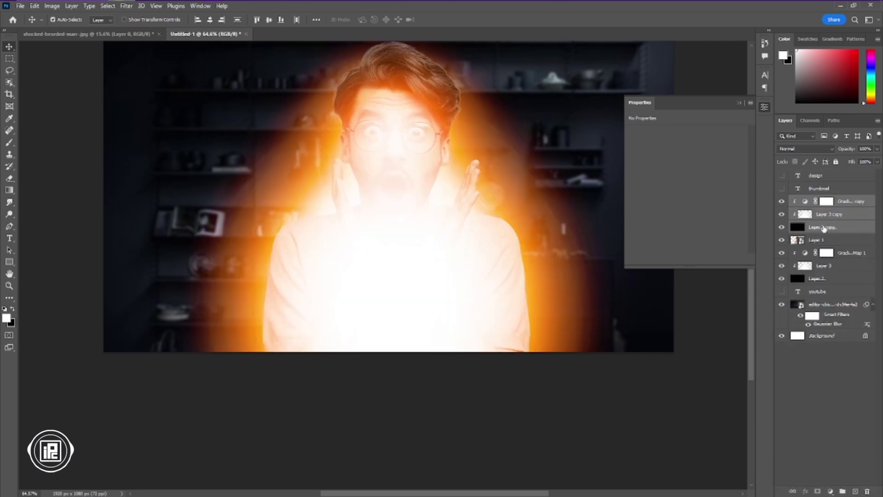
Add an empty clipped layer below the copied Gradient Map and delete the copied glow layer, Layer 3 copy.
{"action": "left_click", "coordinate": [830, 216]}
{"action": "left_click", "coordinate": [855, 492]}
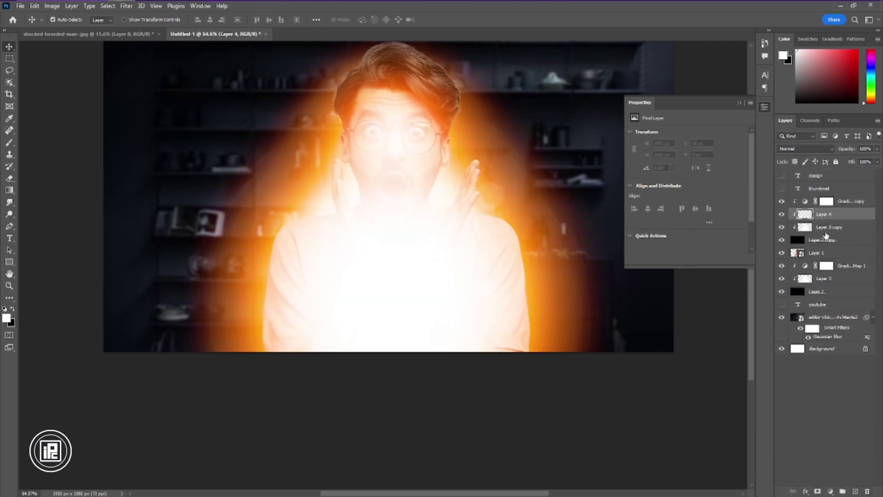
{"action": "left_click", "coordinate": [825, 231]}
{"action": "left_click", "coordinate": [868, 492]}
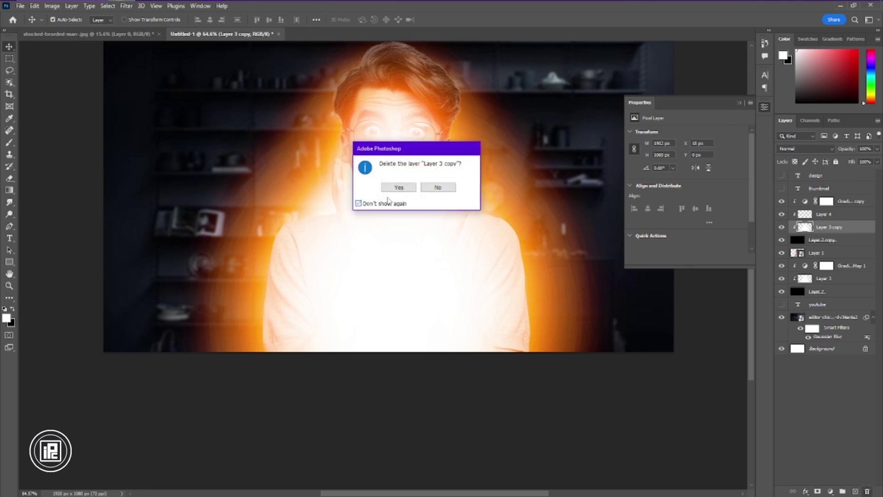
{"action": "left_click", "coordinate": [398, 188]}
Paint a thin white rim light along the sleeve, shoulder, raised hand, jaw and ear on the image's right side with a small soft brush.
{"action": "key", "text": "b"}
{"action": "right_click", "coordinate": [469, 228]}
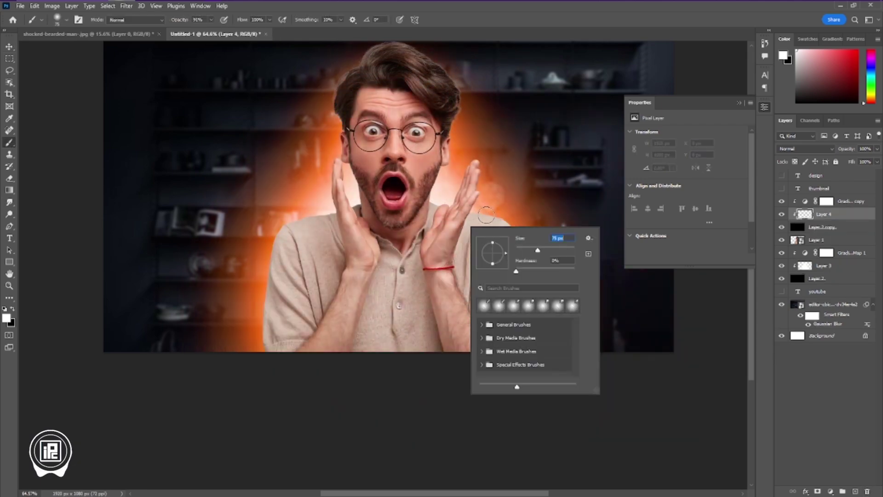
{"action": "right_click", "coordinate": [487, 216], "text": "alt"}
{"action": "scroll", "coordinate": [499, 271], "scroll_direction": "up", "scroll_amount": 8}
{"action": "right_click", "coordinate": [518, 375], "text": "alt"}
{"action": "mouse_move", "coordinate": [515, 384]}
{"action": "left_mouse_down"}
{"action": "mouse_move", "coordinate": [517, 307]}
{"action": "mouse_move", "coordinate": [493, 112]}
{"action": "mouse_move", "coordinate": [508, 404]}
{"action": "left_mouse_up"}
{"action": "mouse_move", "coordinate": [509, 404]}
{"action": "left_mouse_down"}
{"action": "mouse_move", "coordinate": [477, 284]}
{"action": "mouse_move", "coordinate": [349, 223]}
{"action": "mouse_move", "coordinate": [421, 344]}
{"action": "mouse_move", "coordinate": [453, 249]}
{"action": "mouse_move", "coordinate": [453, 138]}
{"action": "mouse_move", "coordinate": [410, 108]}
{"action": "mouse_move", "coordinate": [320, 314]}
{"action": "mouse_move", "coordinate": [222, 294]}
{"action": "mouse_move", "coordinate": [271, 158]}
{"action": "left_mouse_up"}
{"action": "scroll", "coordinate": [349, 222], "scroll_direction": "up", "scroll_amount": 4}
{"action": "right_click", "coordinate": [420, 344], "text": "alt"}
{"action": "mouse_move", "coordinate": [316, 238]}
{"action": "left_mouse_down"}
{"action": "mouse_move", "coordinate": [335, 280]}
{"action": "mouse_move", "coordinate": [515, 475]}
{"action": "left_mouse_up"}
{"action": "mouse_move", "coordinate": [463, 402]}
{"action": "left_mouse_down"}
{"action": "mouse_move", "coordinate": [517, 288]}
{"action": "mouse_move", "coordinate": [509, 207]}
{"action": "left_mouse_up"}
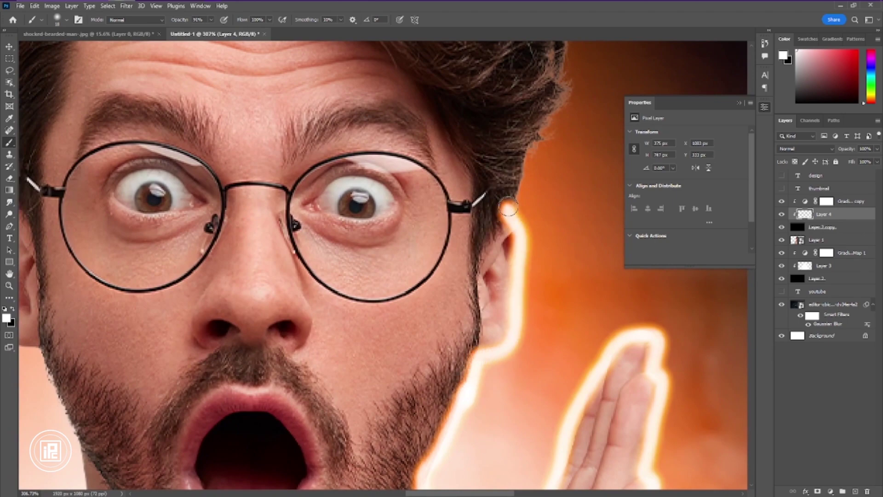
Extend the rim light around the hair and down the ear, hand, shoulder and sleeve on the image's left side.
{"action": "scroll", "coordinate": [508, 207], "scroll_direction": "down", "scroll_amount": 4}
{"action": "left_click_drag", "start_coordinate": [357, 177], "coordinate": [479, 226]}
{"action": "mouse_move", "coordinate": [596, 252]}
{"action": "left_mouse_down"}
{"action": "mouse_move", "coordinate": [474, 267]}
{"action": "mouse_move", "coordinate": [541, 195]}
{"action": "mouse_move", "coordinate": [528, 110]}
{"action": "left_mouse_up"}
{"action": "right_click", "coordinate": [517, 280], "text": "alt"}
{"action": "mouse_move", "coordinate": [528, 110]}
{"action": "left_mouse_down"}
{"action": "mouse_move", "coordinate": [603, 264]}
{"action": "mouse_move", "coordinate": [412, 147]}
{"action": "mouse_move", "coordinate": [357, 168]}
{"action": "mouse_move", "coordinate": [253, 262]}
{"action": "mouse_move", "coordinate": [268, 419]}
{"action": "mouse_move", "coordinate": [336, 123]}
{"action": "mouse_move", "coordinate": [387, 294]}
{"action": "mouse_move", "coordinate": [349, 308]}
{"action": "mouse_move", "coordinate": [305, 301]}
{"action": "mouse_move", "coordinate": [317, 380]}
{"action": "mouse_move", "coordinate": [398, 356]}
{"action": "mouse_move", "coordinate": [260, 367]}
{"action": "left_mouse_up"}
{"action": "mouse_move", "coordinate": [269, 382]}
{"action": "left_mouse_down"}
{"action": "mouse_move", "coordinate": [289, 353]}
{"action": "mouse_move", "coordinate": [346, 307]}
{"action": "left_mouse_up"}
{"action": "scroll", "coordinate": [315, 368], "scroll_direction": "down", "scroll_amount": 5}
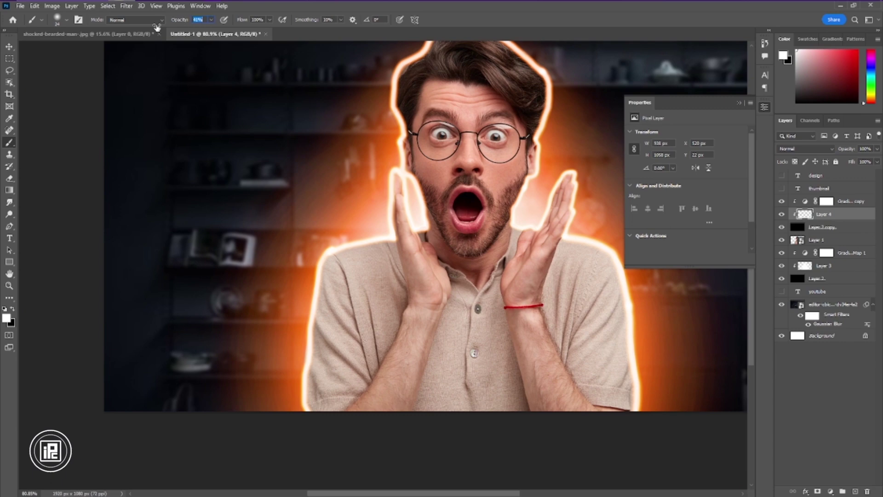
Set the brush opacity to 37% and paint faint light along the hands and forearms and over the cheeks and nose.
{"action": "type", "text": "37"}
{"action": "scroll", "coordinate": [419, 273], "scroll_direction": "up", "scroll_amount": 2}
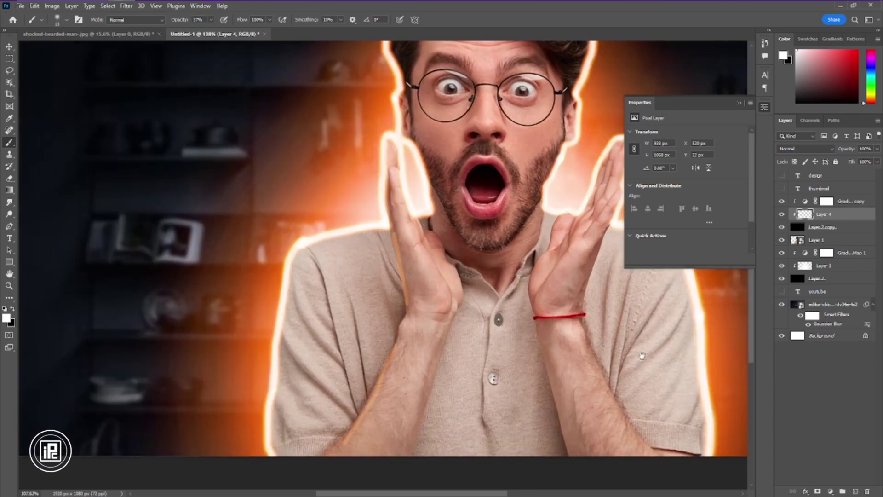
{"action": "left_click_drag", "start_coordinate": [642, 356], "coordinate": [600, 347]}
{"action": "left_click_drag", "start_coordinate": [566, 219], "coordinate": [537, 308]}
{"action": "left_click_drag", "start_coordinate": [506, 147], "coordinate": [506, 222]}
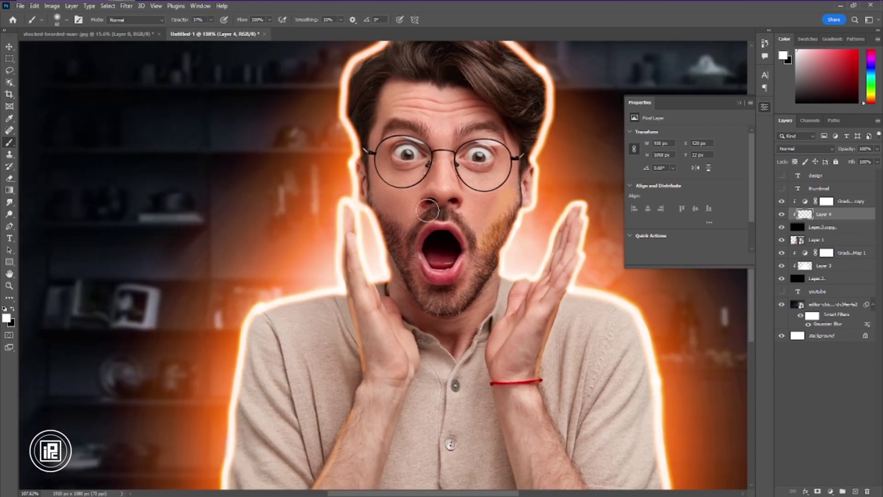
{"action": "left_click_drag", "start_coordinate": [370, 201], "coordinate": [391, 237]}
{"action": "left_click_drag", "start_coordinate": [455, 175], "coordinate": [454, 231]}
{"action": "scroll", "coordinate": [453, 202], "scroll_direction": "down", "scroll_amount": 2}
Set the brush opacity to 67% and paint several thin highlight strands across the man's hair.
{"action": "left_click_drag", "start_coordinate": [469, 123], "coordinate": [466, 122]}
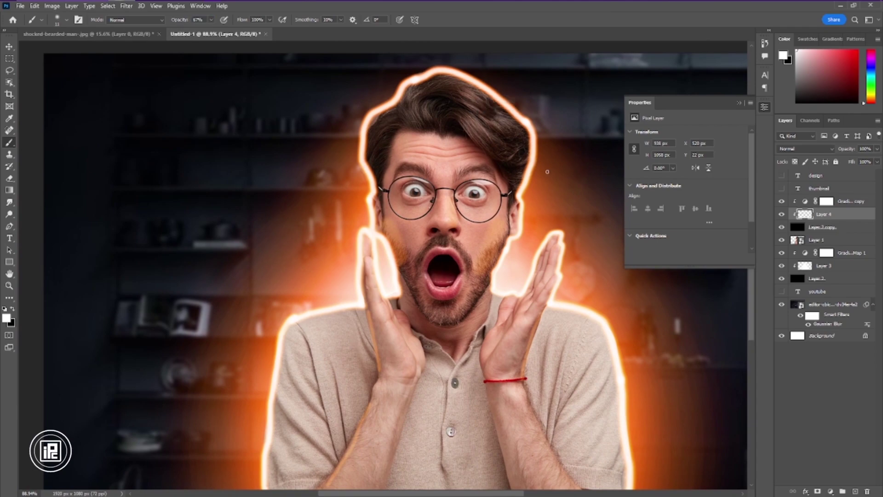
{"action": "scroll", "coordinate": [520, 153], "scroll_direction": "up", "scroll_amount": 5}
{"action": "left_click_drag", "start_coordinate": [421, 96], "coordinate": [472, 160]}
{"action": "left_click_drag", "start_coordinate": [437, 118], "coordinate": [439, 153]}
{"action": "left_click_drag", "start_coordinate": [354, 112], "coordinate": [416, 101]}
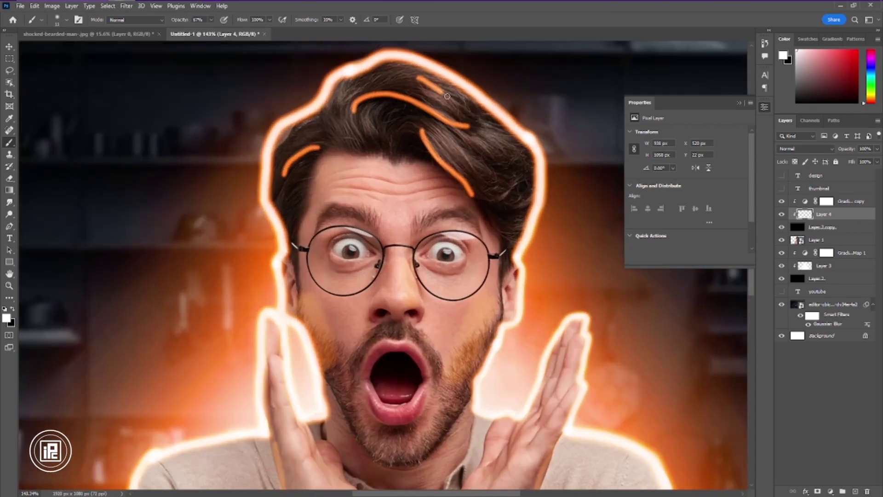
{"action": "left_click_drag", "start_coordinate": [362, 147], "coordinate": [345, 113]}
{"action": "scroll", "coordinate": [407, 189], "scroll_direction": "down", "scroll_amount": 4}
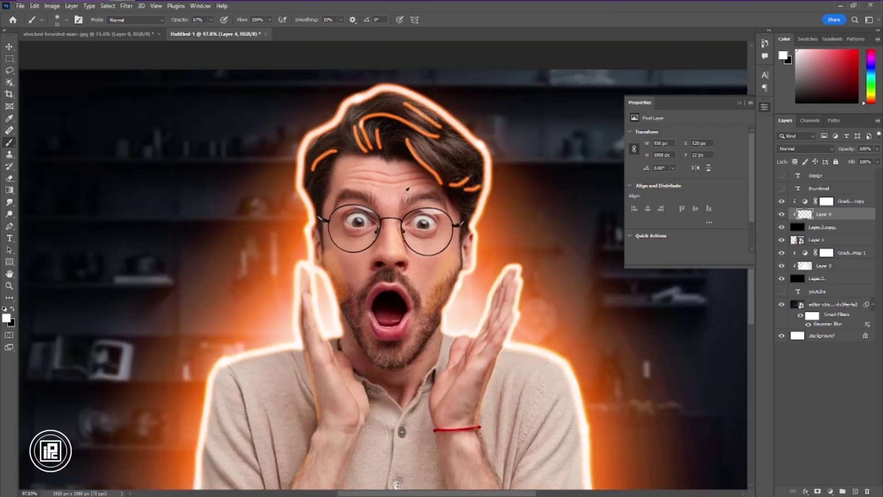
{"action": "scroll", "coordinate": [493, 306], "scroll_direction": "down", "scroll_amount": 6}
{"action": "scroll", "coordinate": [483, 312], "scroll_direction": "up", "scroll_amount": 6}
Smudge the rim light at 26% strength along the hair and ear on the image's left side.
{"action": "left_click", "coordinate": [10, 202]}
{"action": "scroll", "coordinate": [329, 161], "scroll_direction": "up", "scroll_amount": 6}
{"action": "left_click_drag", "start_coordinate": [330, 162], "coordinate": [350, 207]}
{"action": "scroll", "coordinate": [354, 255], "scroll_direction": "up", "scroll_amount": 4}
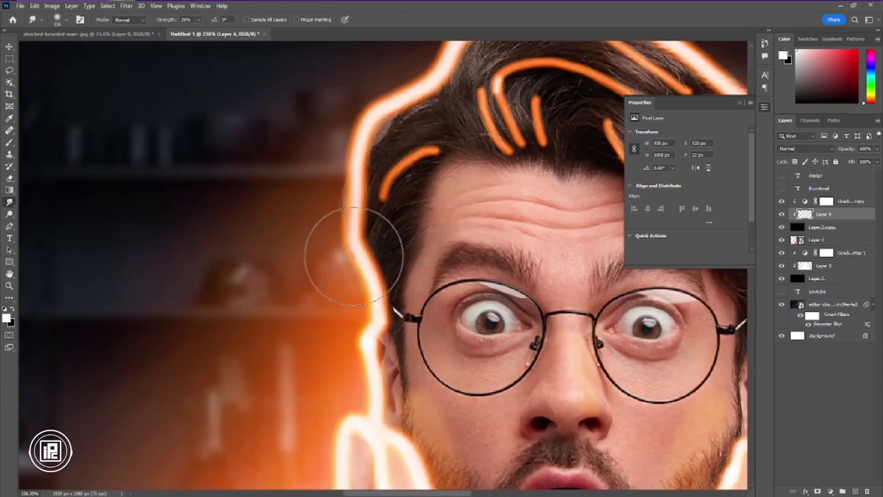
{"action": "mouse_move", "coordinate": [355, 256]}
{"action": "left_mouse_down"}
{"action": "mouse_move", "coordinate": [333, 256]}
{"action": "mouse_move", "coordinate": [408, 375]}
{"action": "left_mouse_up"}
{"action": "left_click_drag", "start_coordinate": [382, 349], "coordinate": [384, 416]}
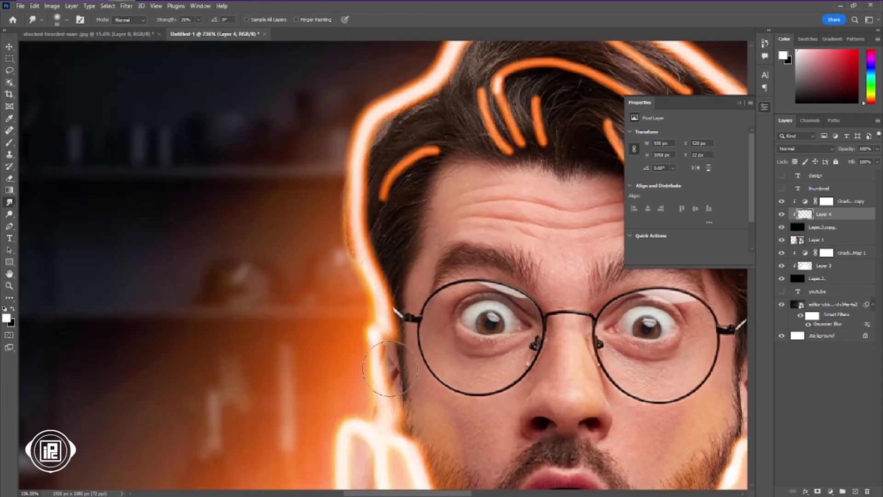
{"action": "scroll", "coordinate": [363, 235], "scroll_direction": "up", "scroll_amount": 2}
{"action": "mouse_move", "coordinate": [362, 235]}
{"action": "left_mouse_down"}
{"action": "mouse_move", "coordinate": [343, 192]}
{"action": "mouse_move", "coordinate": [351, 276]}
{"action": "left_mouse_up"}
Smudge the rim light over the top of the head and down the hair's right edge to soften it.
{"action": "scroll", "coordinate": [352, 274], "scroll_direction": "up", "scroll_amount": 2}
{"action": "left_click_drag", "start_coordinate": [387, 250], "coordinate": [410, 168]}
{"action": "mouse_move", "coordinate": [494, 109]}
{"action": "left_mouse_down"}
{"action": "mouse_move", "coordinate": [441, 187]}
{"action": "mouse_move", "coordinate": [365, 197]}
{"action": "left_mouse_up"}
{"action": "left_click_drag", "start_coordinate": [365, 197], "coordinate": [417, 186]}
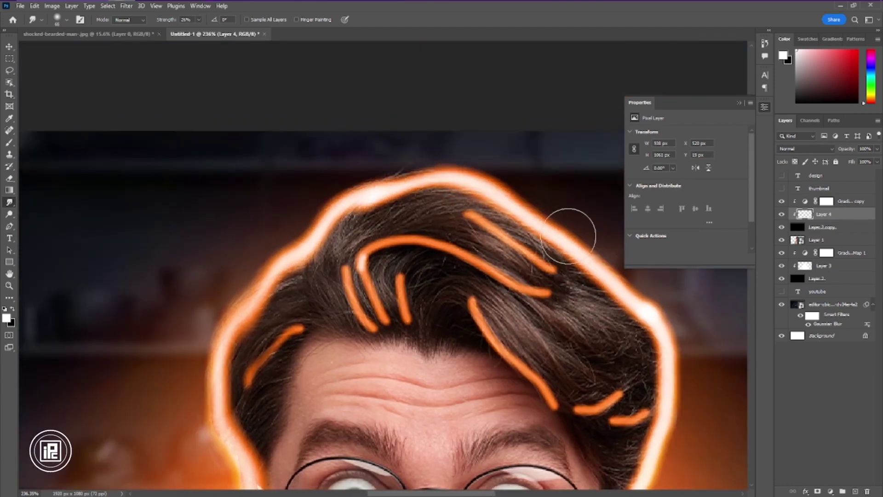
{"action": "mouse_move", "coordinate": [572, 233]}
{"action": "left_mouse_down"}
{"action": "mouse_move", "coordinate": [430, 205]}
{"action": "mouse_move", "coordinate": [446, 166]}
{"action": "left_mouse_up"}
{"action": "mouse_move", "coordinate": [487, 233]}
{"action": "left_mouse_down"}
{"action": "mouse_move", "coordinate": [437, 228]}
{"action": "mouse_move", "coordinate": [373, 119]}
{"action": "left_mouse_up"}
{"action": "scroll", "coordinate": [496, 167], "scroll_direction": "up", "scroll_amount": 2}
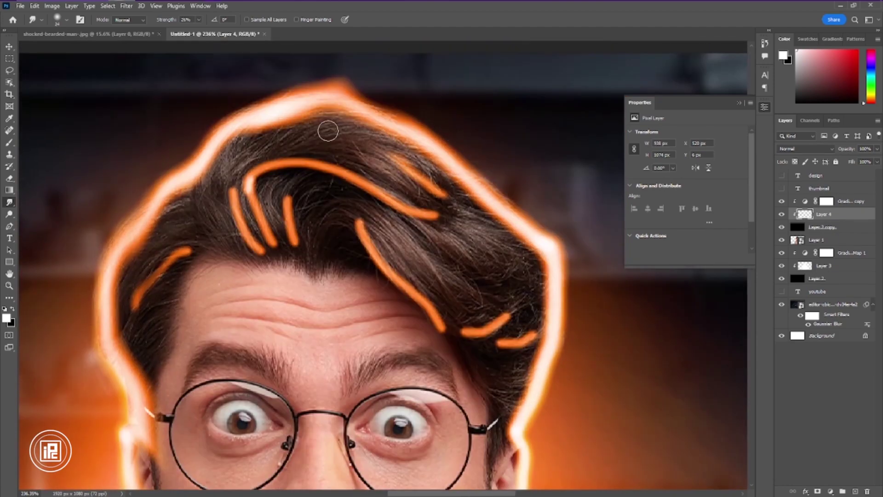
Set the Smudge strength to 52% and pull the rim light into the hair, jaw and neck on the image's right side.
{"action": "scroll", "coordinate": [527, 276], "scroll_direction": "down", "scroll_amount": 10}
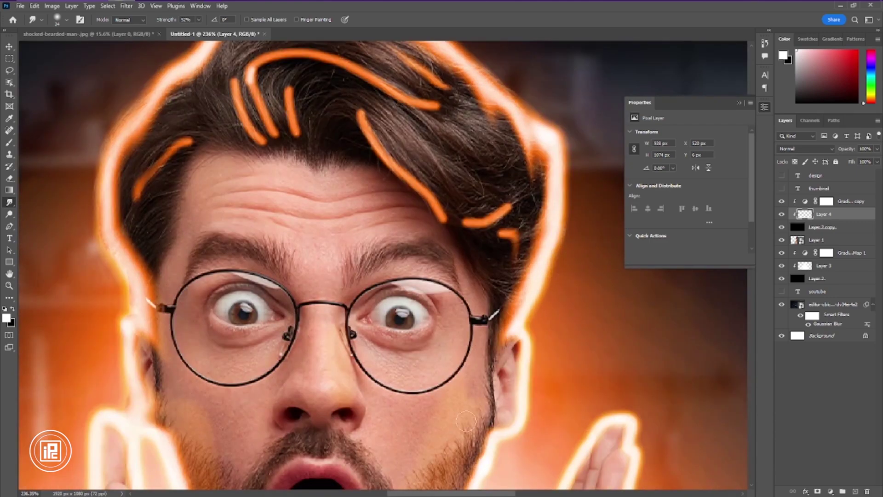
{"action": "scroll", "coordinate": [492, 361], "scroll_direction": "down", "scroll_amount": 5}
{"action": "scroll", "coordinate": [492, 362], "scroll_direction": "left", "scroll_amount": 1}
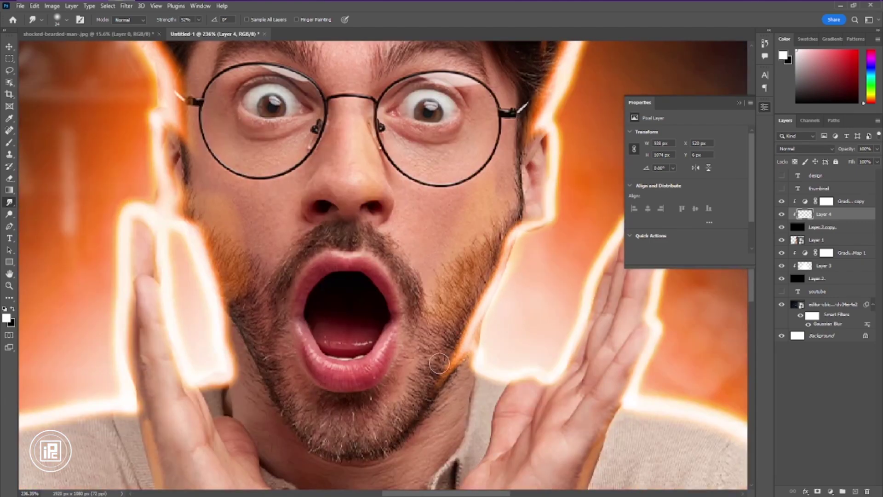
{"action": "scroll", "coordinate": [460, 310], "scroll_direction": "down", "scroll_amount": 4}
{"action": "scroll", "coordinate": [460, 310], "scroll_direction": "right", "scroll_amount": 3}
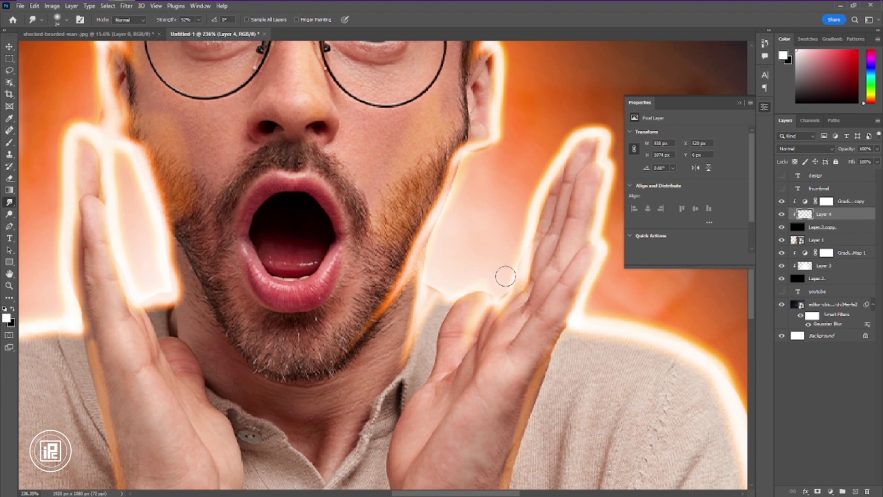
Smudge the rim light into the fingers and edges of the raised hand on the image's right side.
{"action": "left_click_drag", "start_coordinate": [506, 276], "coordinate": [560, 151]}
{"action": "scroll", "coordinate": [411, 416], "scroll_direction": "up", "scroll_amount": 2}
{"action": "scroll", "coordinate": [410, 416], "scroll_direction": "right", "scroll_amount": 2}
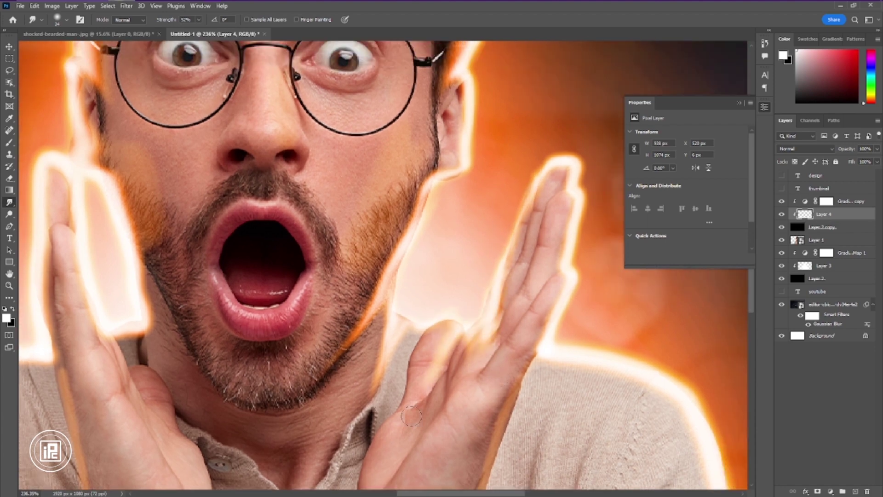
{"action": "left_click_drag", "start_coordinate": [548, 233], "coordinate": [564, 190]}
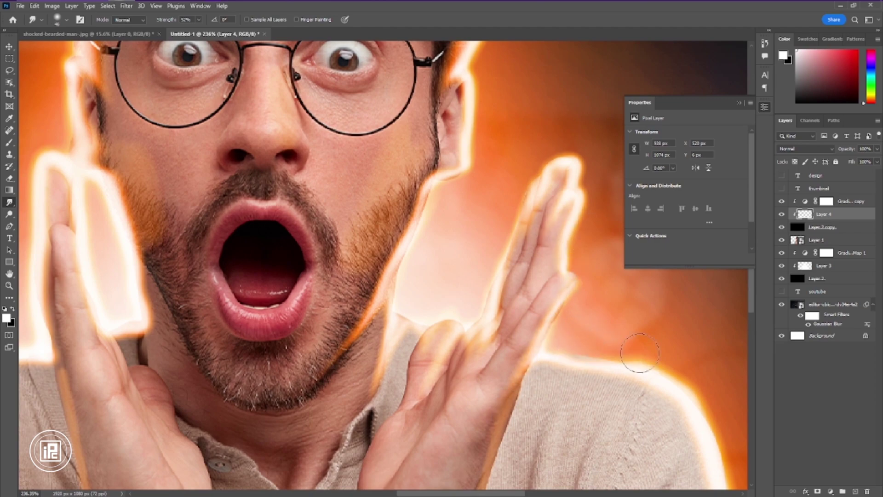
Smudge the outer edge of the rim light along the sleeve on the image's right side.
{"action": "scroll", "coordinate": [593, 317], "scroll_direction": "down", "scroll_amount": 20}
{"action": "scroll", "coordinate": [594, 318], "scroll_direction": "right", "scroll_amount": 10}
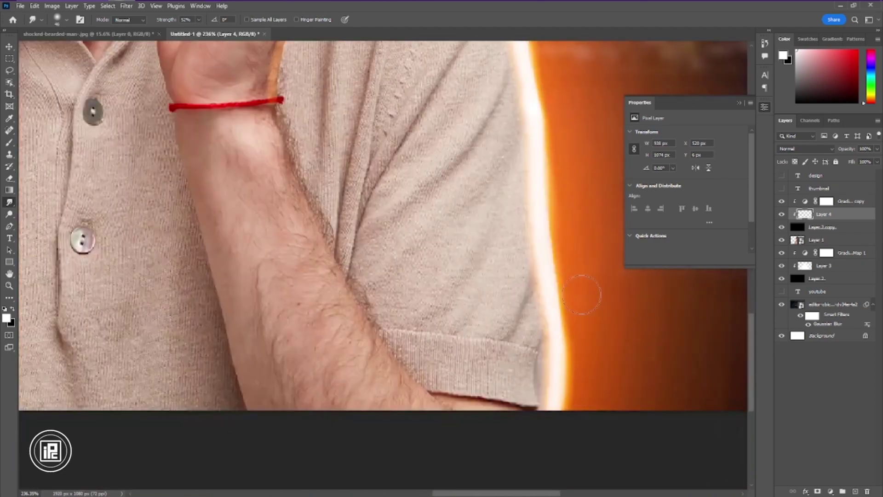
{"action": "left_click_drag", "start_coordinate": [572, 405], "coordinate": [538, 85]}
{"action": "left_click_drag", "start_coordinate": [563, 248], "coordinate": [550, 391]}
Reduce the Smudge brush size and pull streaks of the rim light inward across the right sleeve's fabric folds.
{"action": "key", "text": "bracketleft"}
{"action": "key", "text": "bracketleft"}
{"action": "key", "text": "bracketleft"}
{"action": "key", "text": "bracketleft"}
{"action": "key", "text": "bracketleft"}
{"action": "key", "text": "bracketleft"}
{"action": "left_click_drag", "start_coordinate": [547, 359], "coordinate": [531, 398]}
{"action": "left_click_drag", "start_coordinate": [539, 267], "coordinate": [526, 310]}
{"action": "left_click_drag", "start_coordinate": [517, 287], "coordinate": [481, 395]}
{"action": "left_click_drag", "start_coordinate": [491, 297], "coordinate": [483, 355]}
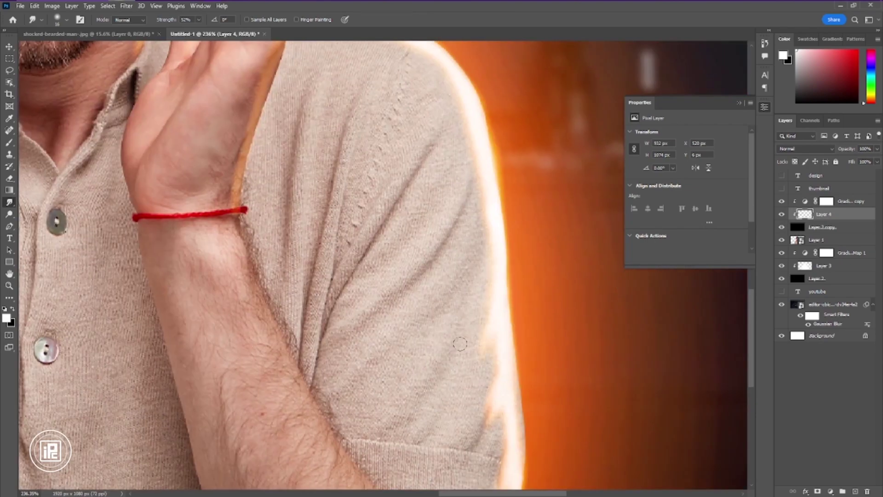
{"action": "left_click_drag", "start_coordinate": [488, 276], "coordinate": [488, 301]}
{"action": "left_click_drag", "start_coordinate": [486, 196], "coordinate": [476, 222]}
Smudge streaks of light from the rim inward over the top of the right shoulder.
{"action": "scroll", "coordinate": [441, 289], "scroll_direction": "up", "scroll_amount": 3}
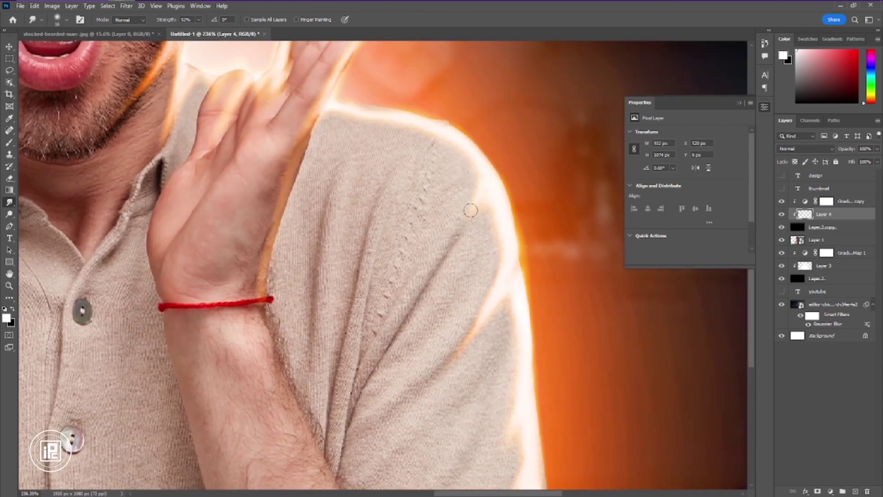
{"action": "left_click_drag", "start_coordinate": [413, 119], "coordinate": [404, 156]}
{"action": "scroll", "coordinate": [338, 164], "scroll_direction": "up", "scroll_amount": 1}
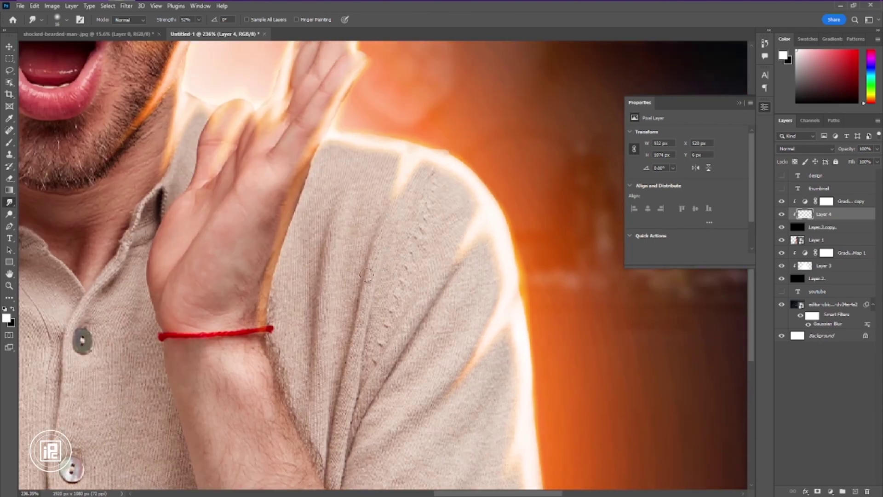
{"action": "scroll", "coordinate": [366, 275], "scroll_direction": "up", "scroll_amount": 3}
{"action": "scroll", "coordinate": [364, 194], "scroll_direction": "up", "scroll_amount": 4}
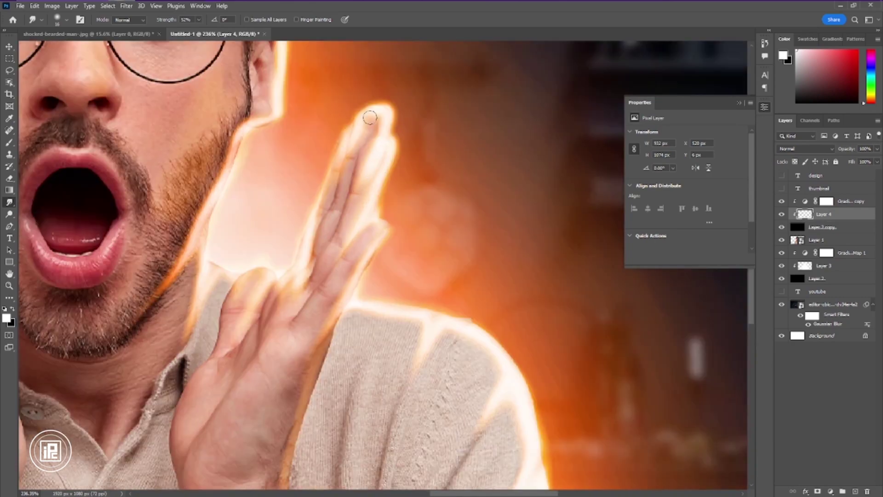
Raise the Smudge strength to 81% and pull the rim light down along the cheek and jawline on the image's left side.
{"action": "scroll", "coordinate": [258, 383], "scroll_direction": "down", "scroll_amount": 3}
{"action": "scroll", "coordinate": [348, 238], "scroll_direction": "left", "scroll_amount": 3}
{"action": "scroll", "coordinate": [345, 288], "scroll_direction": "down", "scroll_amount": 4}
{"action": "left_click_drag", "start_coordinate": [258, 215], "coordinate": [285, 263]}
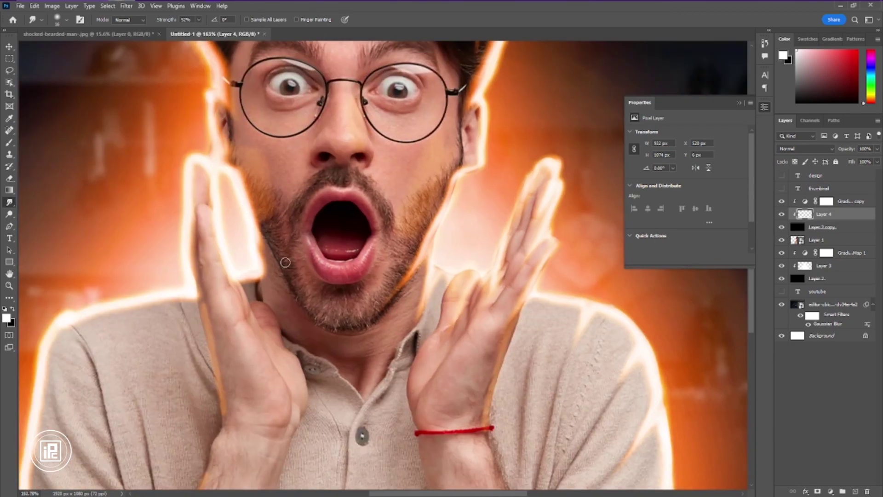
{"action": "scroll", "coordinate": [282, 234], "scroll_direction": "up", "scroll_amount": 7}
{"action": "left_click_drag", "start_coordinate": [166, 19], "coordinate": [179, 20]}
{"action": "left_click_drag", "start_coordinate": [257, 193], "coordinate": [324, 317]}
{"action": "scroll", "coordinate": [344, 322], "scroll_direction": "down", "scroll_amount": 4}
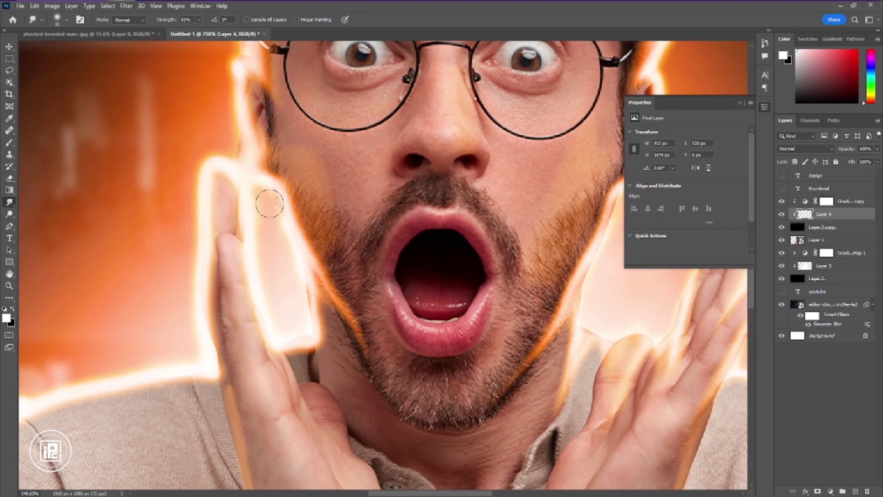
{"action": "scroll", "coordinate": [295, 268], "scroll_direction": "up", "scroll_amount": 2}
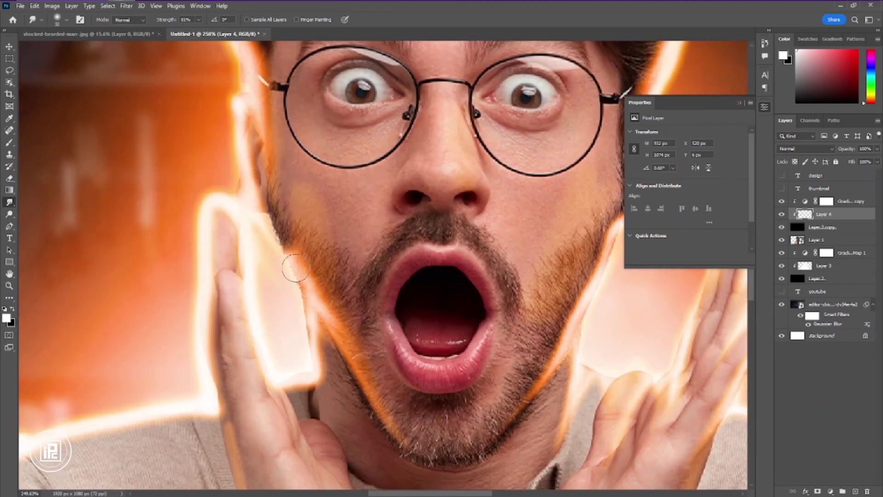
{"action": "scroll", "coordinate": [243, 156], "scroll_direction": "up", "scroll_amount": 2}
Smudge the rim light around the ear and temple on the image's left side, lowering the Smudge strength to 66%.
{"action": "scroll", "coordinate": [249, 167], "scroll_direction": "up", "scroll_amount": 2}
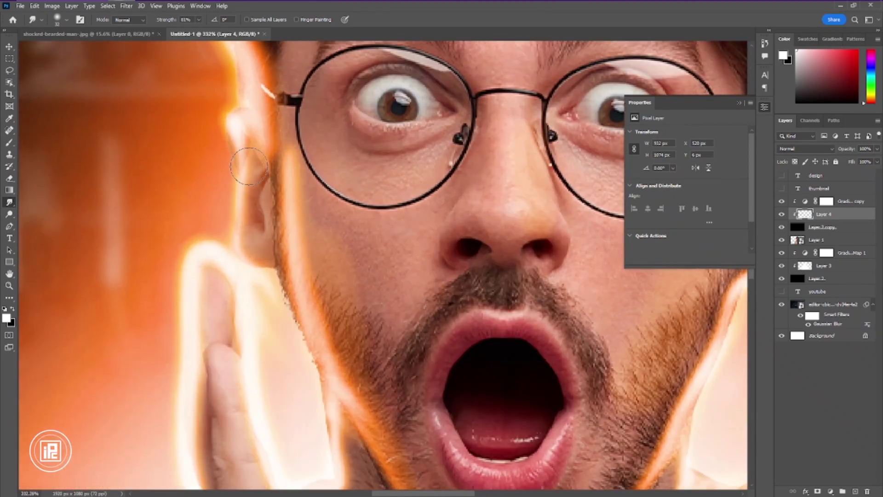
{"action": "scroll", "coordinate": [249, 166], "scroll_direction": "up", "scroll_amount": 1}
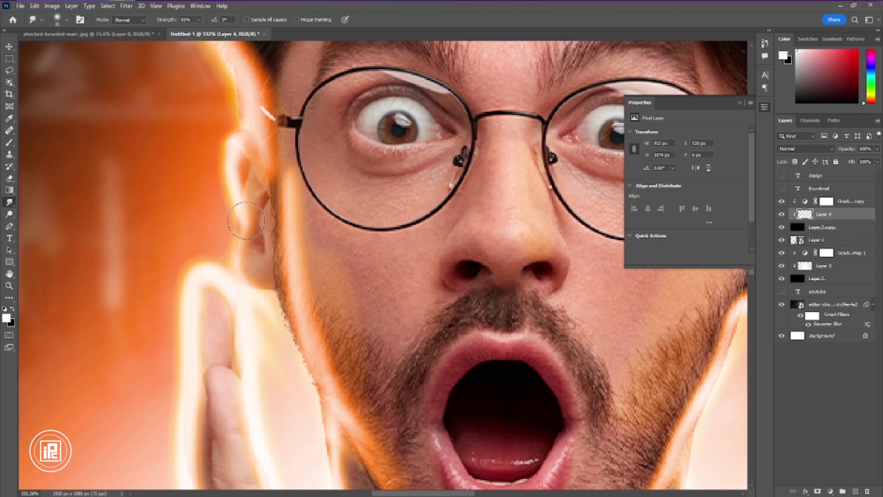
{"action": "scroll", "coordinate": [239, 152], "scroll_direction": "up", "scroll_amount": 7}
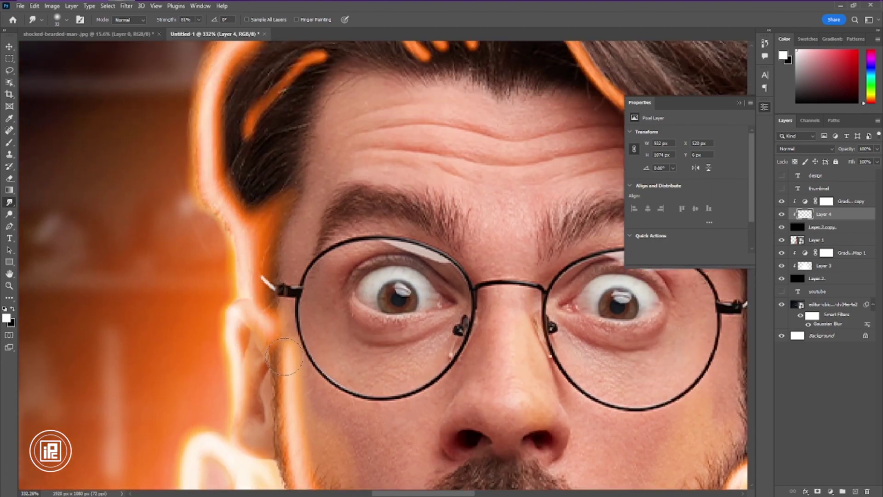
{"action": "scroll", "coordinate": [285, 356], "scroll_direction": "down", "scroll_amount": 3}
{"action": "key", "text": "6"}
{"action": "key", "text": "6"}
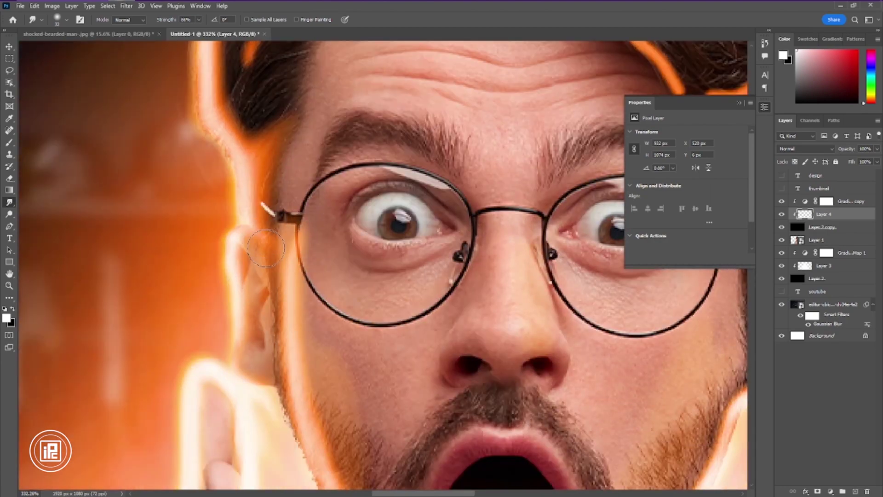
{"action": "scroll", "coordinate": [265, 247], "scroll_direction": "up", "scroll_amount": 3}
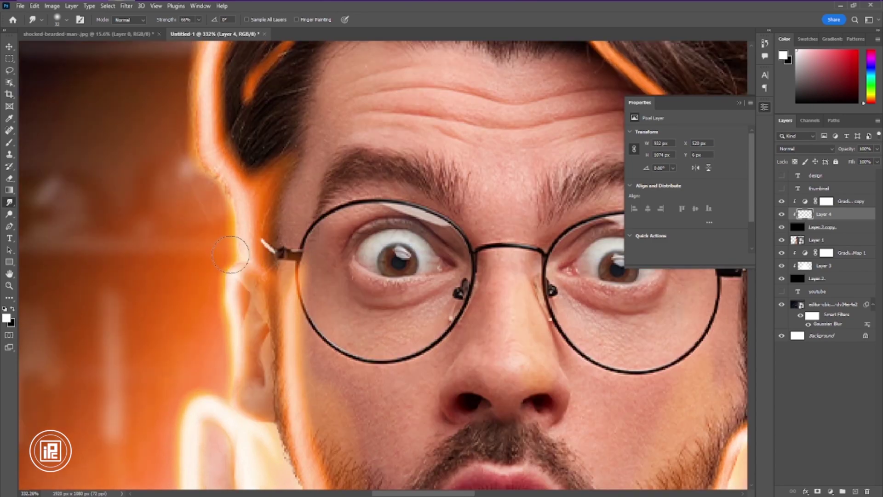
Smudge the orange strokes inside the hair along the direction of the strands to form soft highlights.
{"action": "scroll", "coordinate": [250, 252], "scroll_direction": "down", "scroll_amount": 2}
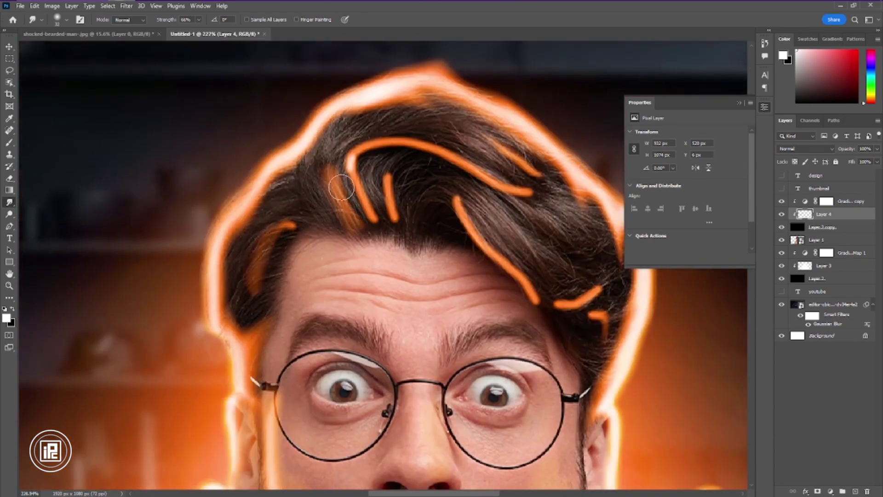
{"action": "left_click_drag", "start_coordinate": [342, 187], "coordinate": [326, 144]}
{"action": "mouse_move", "coordinate": [355, 159]}
{"action": "left_mouse_down"}
{"action": "mouse_move", "coordinate": [440, 137]}
{"action": "mouse_move", "coordinate": [563, 211]}
{"action": "left_mouse_up"}
{"action": "mouse_move", "coordinate": [394, 210]}
{"action": "left_mouse_down"}
{"action": "mouse_move", "coordinate": [396, 179]}
{"action": "mouse_move", "coordinate": [440, 159]}
{"action": "left_mouse_up"}
{"action": "mouse_move", "coordinate": [462, 212]}
{"action": "left_mouse_down"}
{"action": "mouse_move", "coordinate": [537, 286]}
{"action": "mouse_move", "coordinate": [575, 358]}
{"action": "left_mouse_up"}
{"action": "left_click_drag", "start_coordinate": [520, 274], "coordinate": [447, 188]}
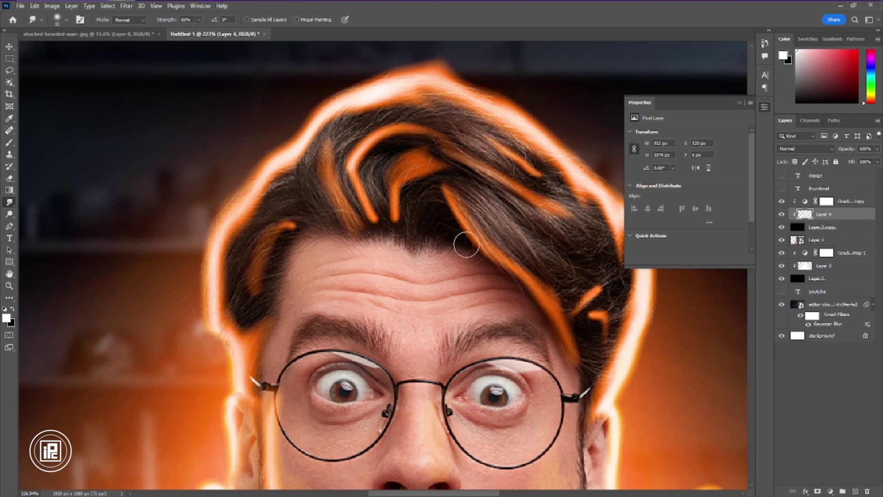
{"action": "mouse_move", "coordinate": [466, 244]}
{"action": "left_mouse_down"}
{"action": "mouse_move", "coordinate": [424, 168]}
{"action": "mouse_move", "coordinate": [439, 181]}
{"action": "mouse_move", "coordinate": [402, 192]}
{"action": "mouse_move", "coordinate": [415, 243]}
{"action": "mouse_move", "coordinate": [385, 165]}
{"action": "mouse_move", "coordinate": [364, 186]}
{"action": "mouse_move", "coordinate": [472, 152]}
{"action": "left_mouse_up"}
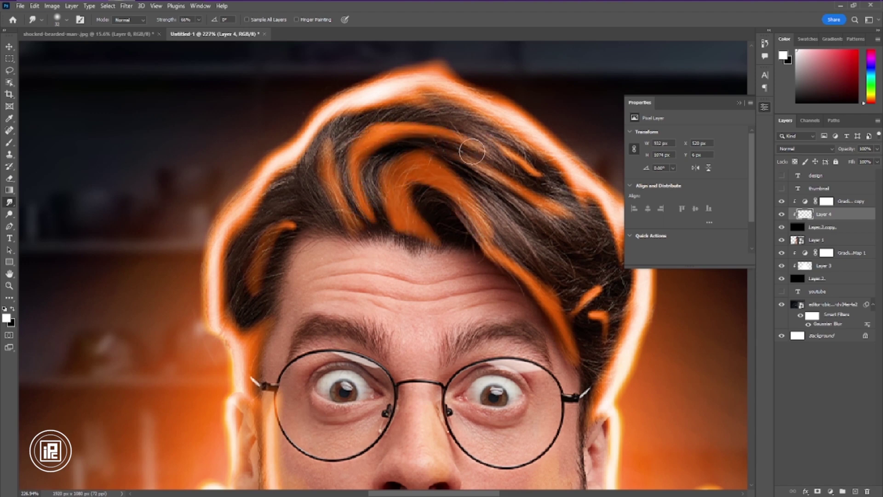
{"action": "scroll", "coordinate": [598, 269], "scroll_direction": "up", "scroll_amount": 1}
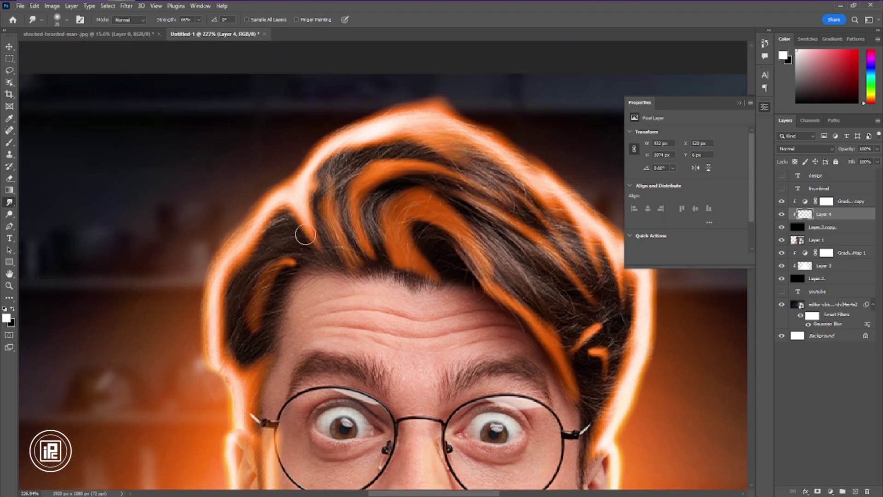
Smudge the outer glow into the hair on the image's left side and blend the rim around the opposite ear.
{"action": "mouse_move", "coordinate": [301, 177]}
{"action": "left_mouse_down"}
{"action": "mouse_move", "coordinate": [313, 214]}
{"action": "mouse_move", "coordinate": [274, 267]}
{"action": "left_mouse_up"}
{"action": "scroll", "coordinate": [280, 235], "scroll_direction": "down", "scroll_amount": 6}
{"action": "scroll", "coordinate": [405, 202], "scroll_direction": "up", "scroll_amount": 1}
{"action": "mouse_move", "coordinate": [412, 200]}
{"action": "left_mouse_down"}
{"action": "mouse_move", "coordinate": [473, 215]}
{"action": "mouse_move", "coordinate": [423, 251]}
{"action": "left_mouse_up"}
{"action": "scroll", "coordinate": [423, 317], "scroll_direction": "up", "scroll_amount": 3}
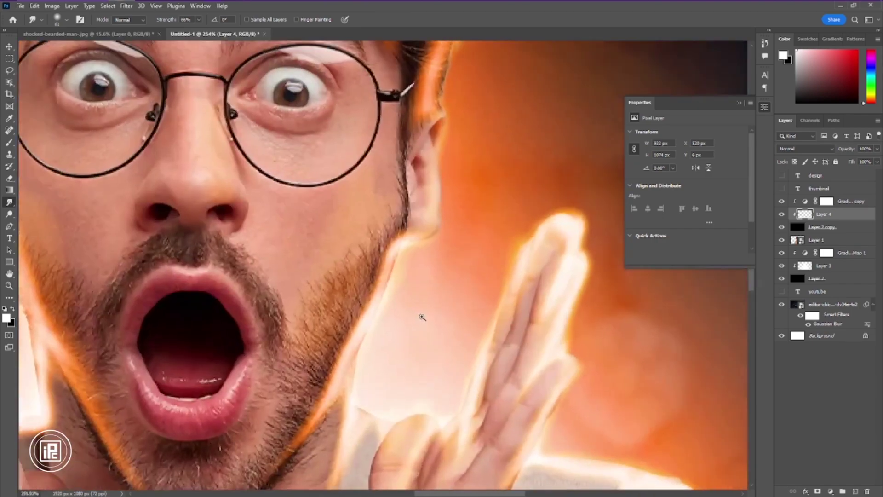
Smudge the rim light along the jaw and up the bearded cheek on the image's right side.
{"action": "mouse_move", "coordinate": [421, 300]}
{"action": "left_mouse_down"}
{"action": "mouse_move", "coordinate": [404, 299]}
{"action": "mouse_move", "coordinate": [395, 175]}
{"action": "left_mouse_up"}
{"action": "left_click_drag", "start_coordinate": [384, 269], "coordinate": [395, 145]}
{"action": "left_click_drag", "start_coordinate": [349, 329], "coordinate": [376, 262]}
{"action": "left_click_drag", "start_coordinate": [311, 406], "coordinate": [441, 198]}
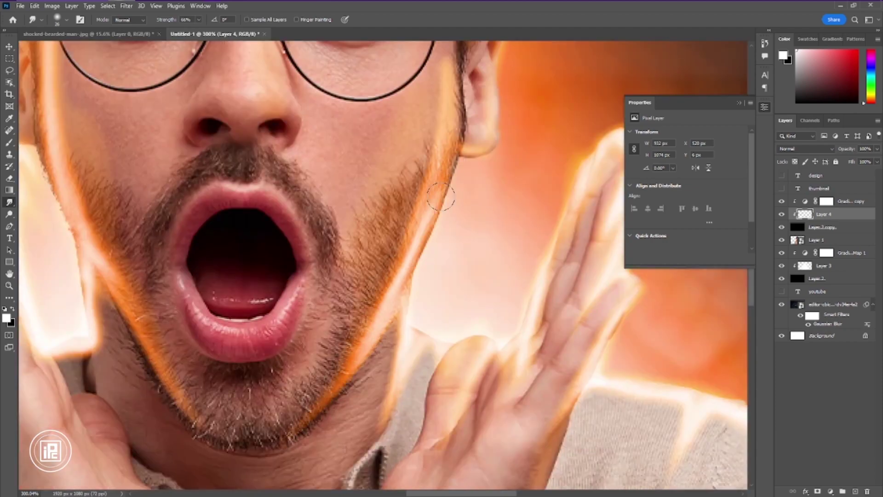
{"action": "scroll", "coordinate": [314, 288], "scroll_direction": "down", "scroll_amount": 2}
{"action": "scroll", "coordinate": [394, 372], "scroll_direction": "down", "scroll_amount": 1}
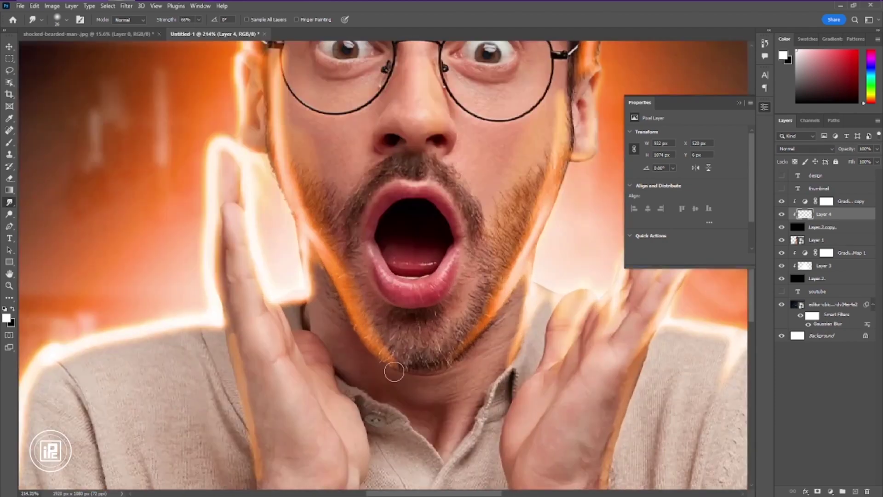
Smudge the rim light along the outer edge of the raised hand and the shoulder on the image's left side.
{"action": "left_click_drag", "start_coordinate": [270, 125], "coordinate": [271, 161]}
{"action": "left_click_drag", "start_coordinate": [235, 166], "coordinate": [322, 223]}
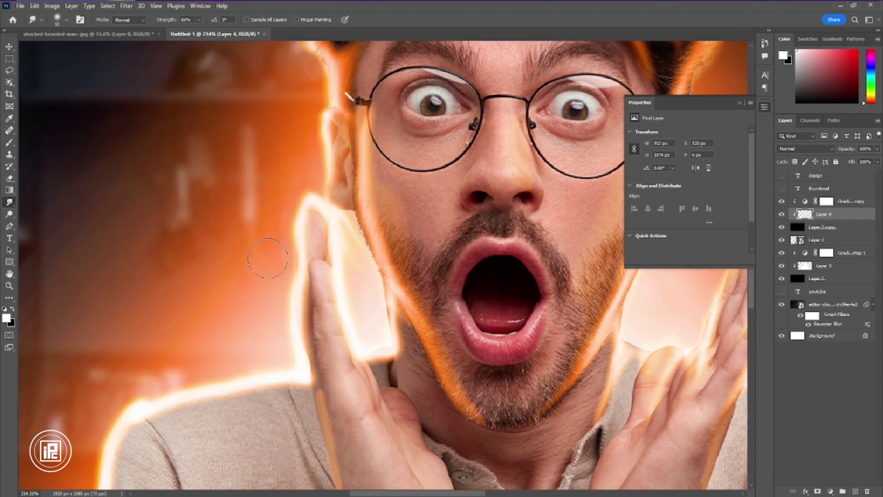
{"action": "mouse_move", "coordinate": [273, 252]}
{"action": "left_mouse_down"}
{"action": "mouse_move", "coordinate": [313, 313]}
{"action": "mouse_move", "coordinate": [285, 350]}
{"action": "mouse_move", "coordinate": [203, 383]}
{"action": "mouse_move", "coordinate": [116, 391]}
{"action": "mouse_move", "coordinate": [309, 363]}
{"action": "mouse_move", "coordinate": [300, 246]}
{"action": "mouse_move", "coordinate": [299, 297]}
{"action": "mouse_move", "coordinate": [322, 415]}
{"action": "mouse_move", "coordinate": [355, 193]}
{"action": "mouse_move", "coordinate": [379, 367]}
{"action": "left_mouse_up"}
Reduce the Smudge brush size and blend the rim light along the inner fingers and the gap beside the left-side cheek.
{"action": "scroll", "coordinate": [303, 270], "scroll_direction": "up", "scroll_amount": 4}
{"action": "key", "text": "bracketleft"}
{"action": "key", "text": "bracketleft"}
{"action": "key", "text": "bracketleft"}
{"action": "key", "text": "bracketleft"}
{"action": "key", "text": "bracketleft"}
{"action": "key", "text": "bracketleft"}
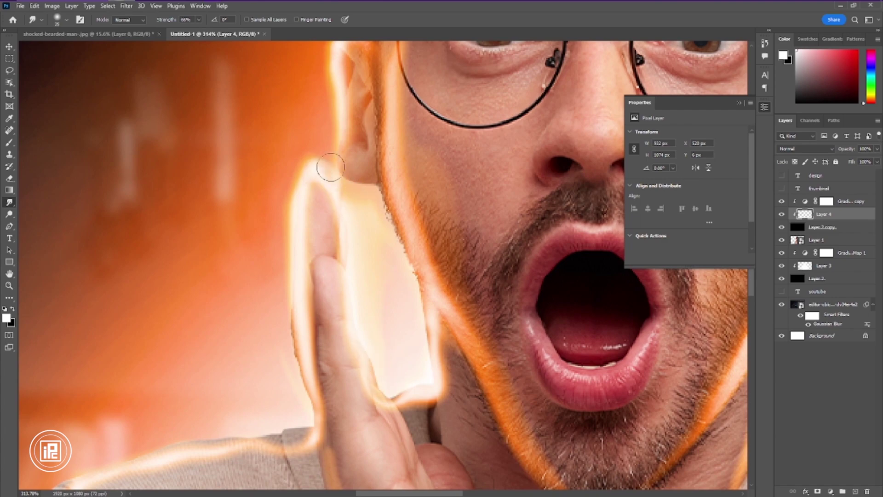
{"action": "left_click_drag", "start_coordinate": [341, 252], "coordinate": [382, 435]}
{"action": "mouse_move", "coordinate": [431, 387]}
{"action": "left_mouse_down"}
{"action": "mouse_move", "coordinate": [466, 444]}
{"action": "mouse_move", "coordinate": [424, 315]}
{"action": "mouse_move", "coordinate": [439, 366]}
{"action": "mouse_move", "coordinate": [407, 408]}
{"action": "left_mouse_up"}
{"action": "scroll", "coordinate": [436, 371], "scroll_direction": "up", "scroll_amount": 3}
{"action": "scroll", "coordinate": [432, 375], "scroll_direction": "down", "scroll_amount": 4}
{"action": "scroll", "coordinate": [407, 408], "scroll_direction": "down", "scroll_amount": 3}
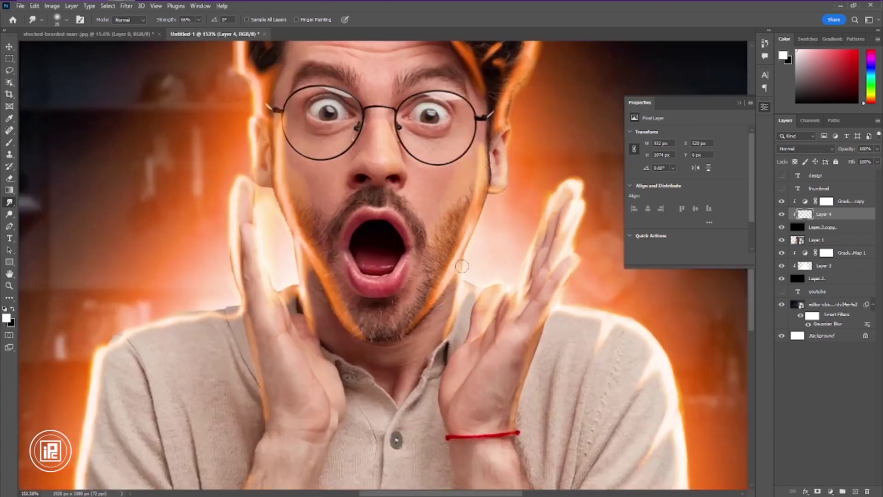
Smudge light streaks from the shoulder down the main sleeve fold and along the forearm on the image's left side.
{"action": "scroll", "coordinate": [506, 235], "scroll_direction": "down", "scroll_amount": 4}
{"action": "scroll", "coordinate": [361, 199], "scroll_direction": "up", "scroll_amount": 3}
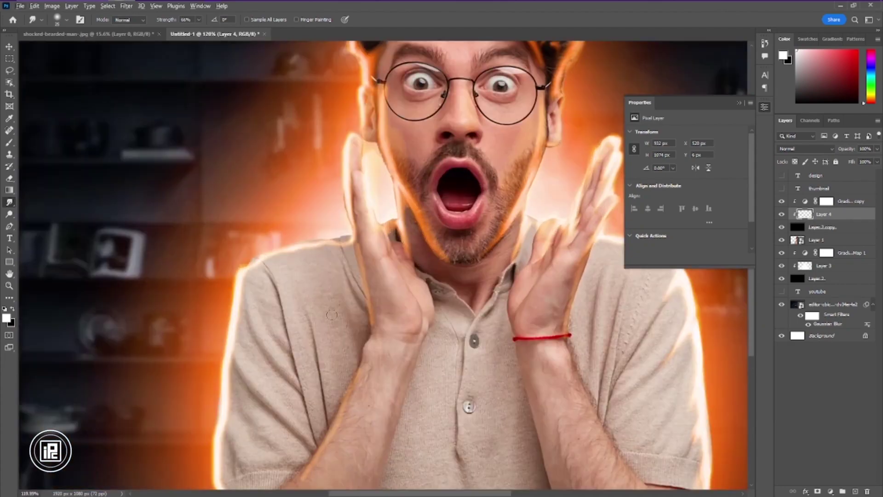
{"action": "scroll", "coordinate": [291, 200], "scroll_direction": "up", "scroll_amount": 2}
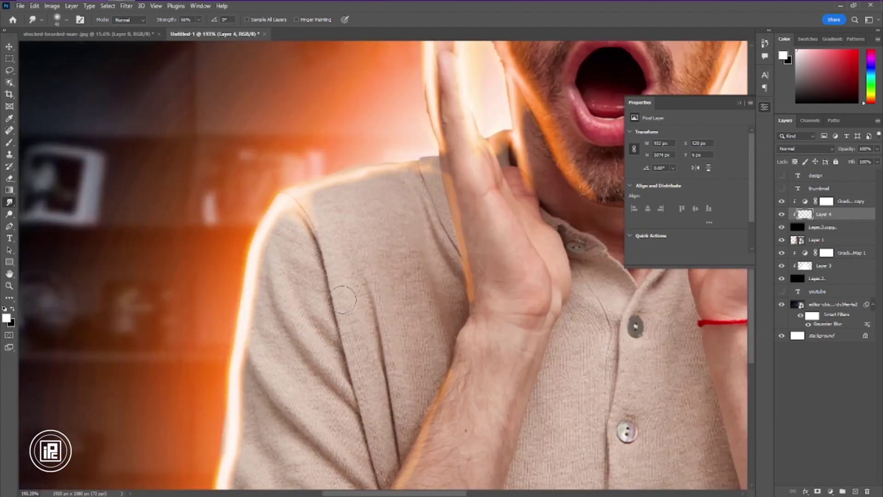
{"action": "left_click_drag", "start_coordinate": [317, 248], "coordinate": [360, 423]}
{"action": "left_click_drag", "start_coordinate": [292, 233], "coordinate": [284, 215]}
{"action": "mouse_move", "coordinate": [477, 383]}
{"action": "left_mouse_down"}
{"action": "mouse_move", "coordinate": [437, 441]}
{"action": "mouse_move", "coordinate": [490, 349]}
{"action": "left_mouse_up"}
{"action": "left_click_drag", "start_coordinate": [449, 359], "coordinate": [396, 460]}
{"action": "left_click_drag", "start_coordinate": [321, 174], "coordinate": [322, 217]}
Adjust the Smudge brush size and pull short streaks of rim light inward across the folds of the left-side sleeve.
{"action": "key", "text": "bracketleft"}
{"action": "key", "text": "bracketleft"}
{"action": "key", "text": "bracketleft"}
{"action": "key", "text": "bracketleft"}
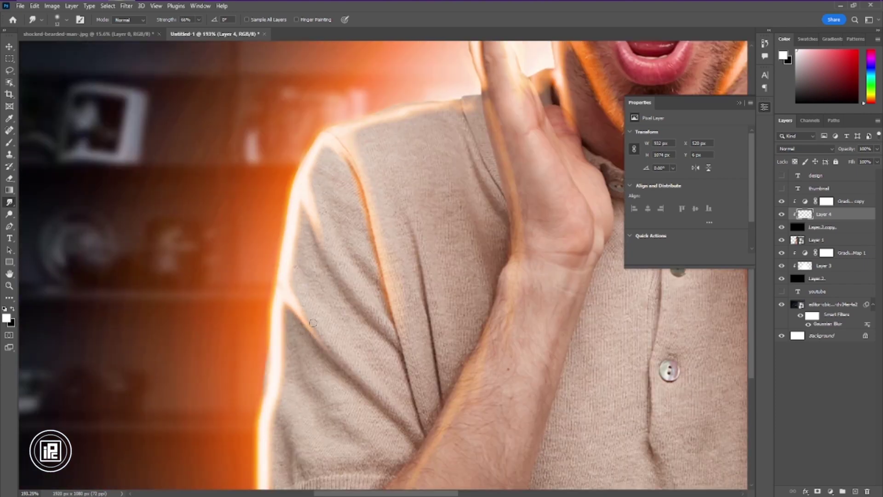
{"action": "left_click_drag", "start_coordinate": [313, 323], "coordinate": [325, 274]}
{"action": "key", "text": "bracketright"}
{"action": "key", "text": "bracketright"}
{"action": "key", "text": "bracketright"}
{"action": "key", "text": "bracketright"}
{"action": "left_click_drag", "start_coordinate": [281, 360], "coordinate": [305, 394]}
{"action": "left_click_drag", "start_coordinate": [266, 374], "coordinate": [267, 425]}
{"action": "scroll", "coordinate": [263, 361], "scroll_direction": "down", "scroll_amount": 10}
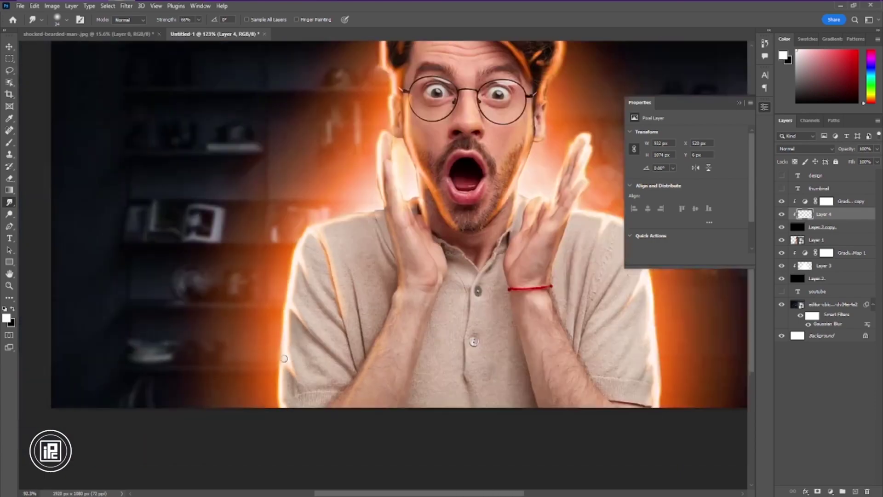
Touch up the smudged rim light beside the neck and around the ear and hair edges.
{"action": "scroll", "coordinate": [476, 191], "scroll_direction": "up", "scroll_amount": 7}
{"action": "left_click_drag", "start_coordinate": [466, 177], "coordinate": [442, 236]}
{"action": "key", "text": "ctrl+0"}
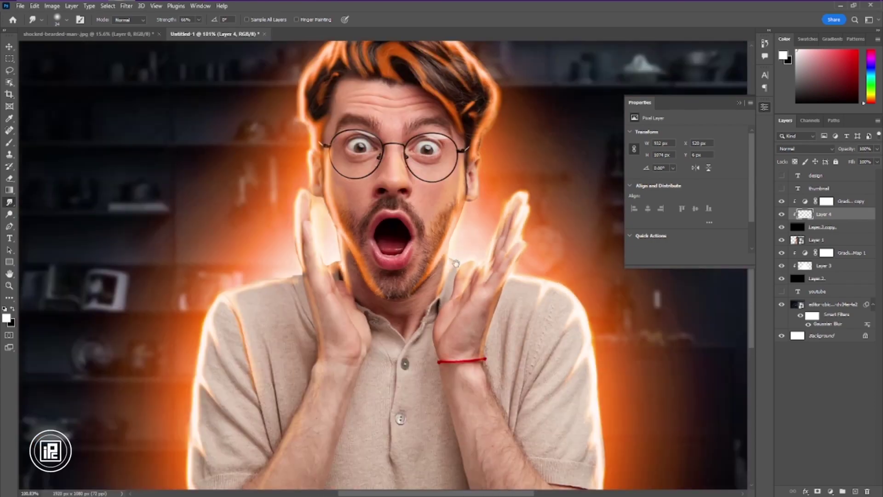
{"action": "scroll", "coordinate": [388, 313], "scroll_direction": "up", "scroll_amount": 6}
{"action": "key", "text": "bracketright"}
{"action": "key", "text": "bracketright"}
{"action": "key", "text": "ctrl+0"}
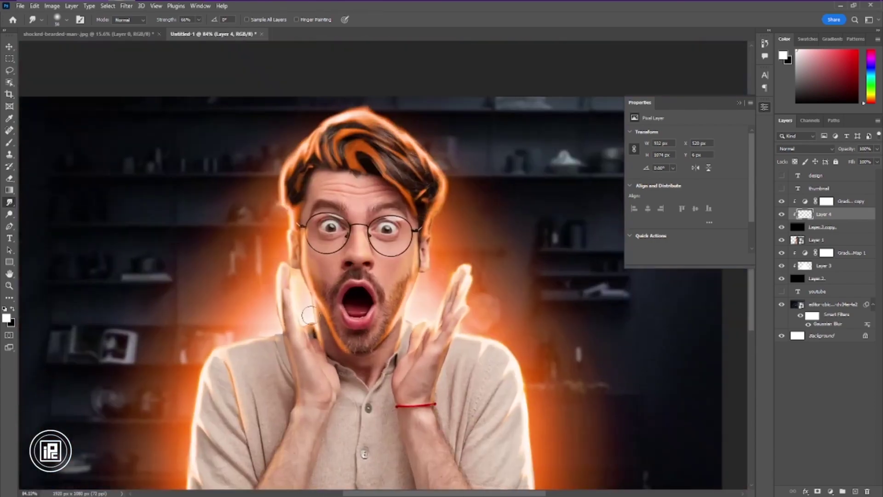
{"action": "scroll", "coordinate": [459, 144], "scroll_direction": "up", "scroll_amount": 2}
{"action": "scroll", "coordinate": [477, 252], "scroll_direction": "up", "scroll_amount": 3}
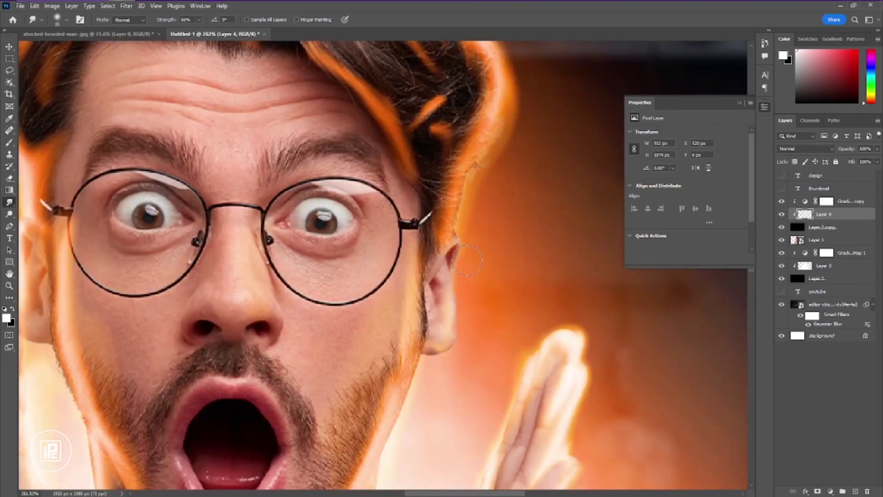
{"action": "key", "text": "ctrl+0"}
{"action": "scroll", "coordinate": [252, 240], "scroll_direction": "up", "scroll_amount": 3}
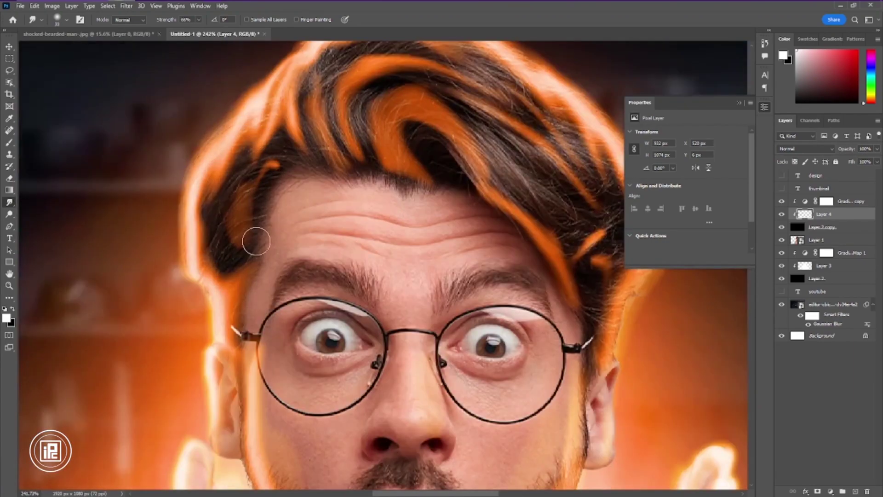
Add a layer mask to Layer 4 and make the layer's pixel content active again.
{"action": "left_click", "coordinate": [818, 492]}
{"action": "key", "text": "x"}
{"action": "key", "text": "0"}
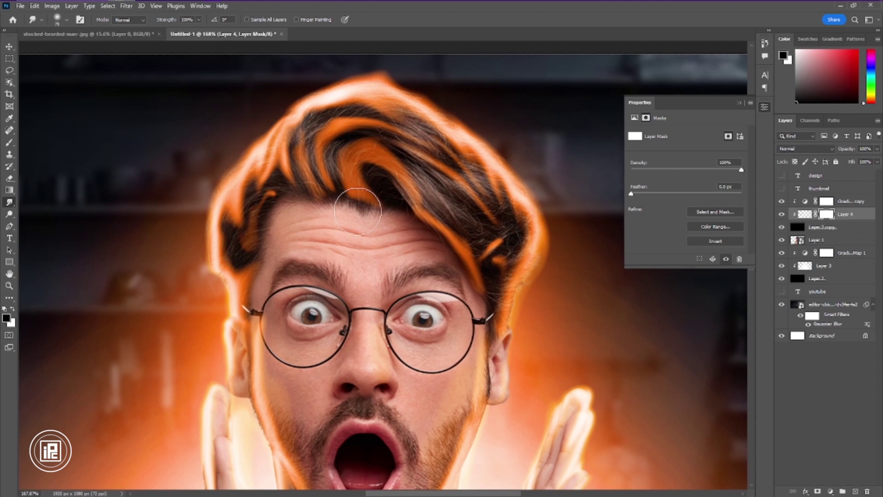
{"action": "left_click", "coordinate": [805, 214]}
Soften the smudged light over the hair, cheeks and jaw using the Eraser at 15% opacity.
{"action": "key", "text": "e"}
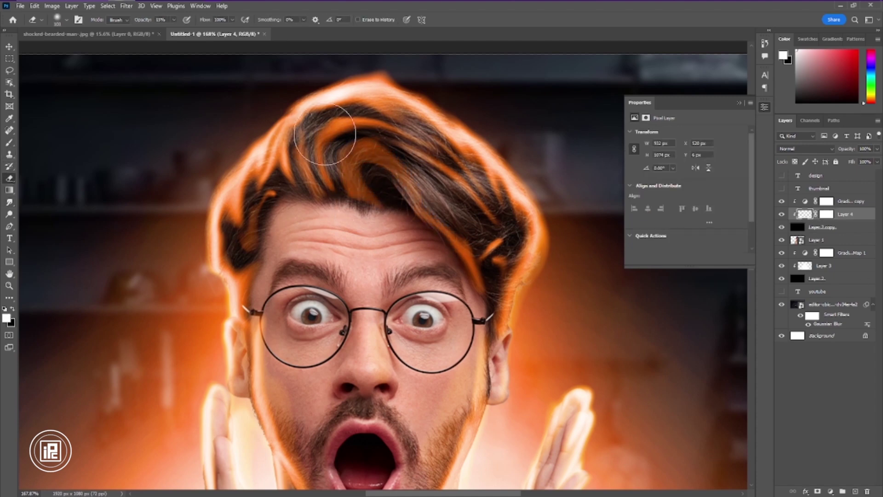
{"action": "left_click_drag", "start_coordinate": [363, 353], "coordinate": [408, 233]}
{"action": "mouse_move", "coordinate": [347, 322]}
{"action": "left_mouse_down"}
{"action": "mouse_move", "coordinate": [396, 430]}
{"action": "mouse_move", "coordinate": [350, 391]}
{"action": "left_mouse_up"}
{"action": "left_click_drag", "start_coordinate": [505, 287], "coordinate": [487, 389]}
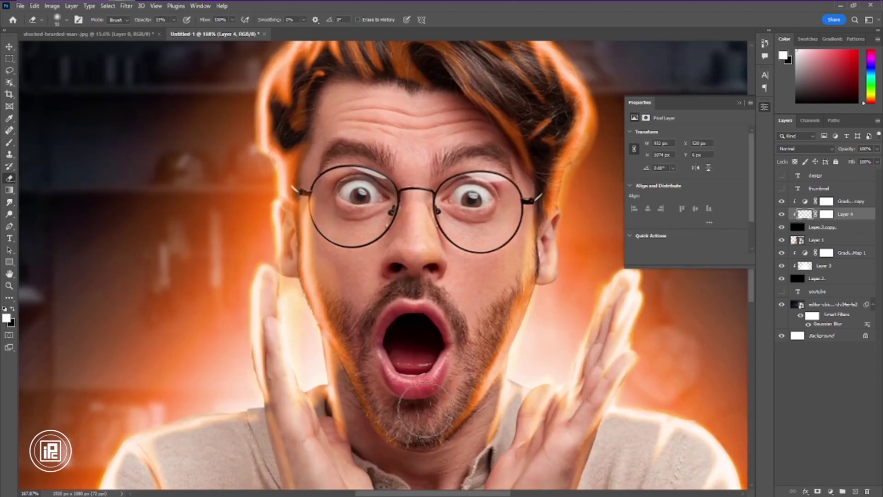
{"action": "left_click_drag", "start_coordinate": [266, 351], "coordinate": [253, 352]}
Lightly erase the rim light on the raised hands and sleeves to blend it into the subject.
{"action": "scroll", "coordinate": [257, 352], "scroll_direction": "down", "scroll_amount": 3}
{"action": "left_click_drag", "start_coordinate": [258, 352], "coordinate": [327, 162]}
{"action": "scroll", "coordinate": [529, 430], "scroll_direction": "right", "scroll_amount": 3}
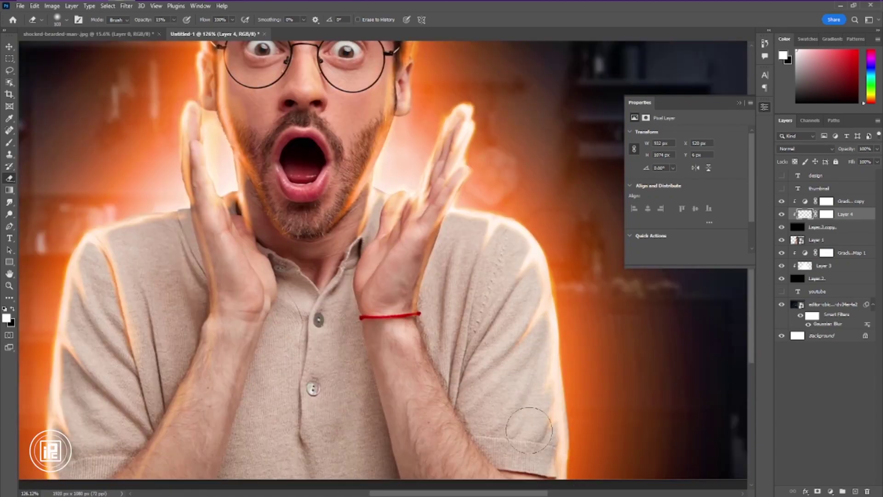
{"action": "scroll", "coordinate": [437, 154], "scroll_direction": "down", "scroll_amount": 3}
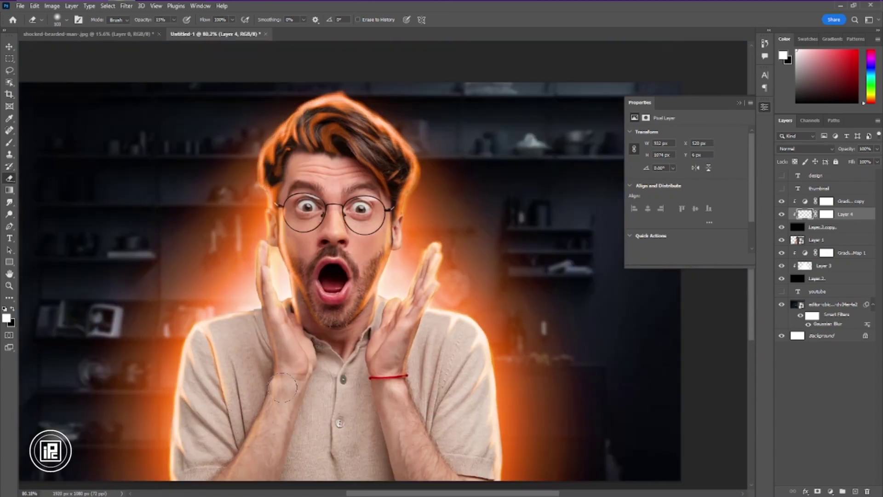
{"action": "scroll", "coordinate": [386, 230], "scroll_direction": "up", "scroll_amount": 3}
{"action": "left_click_drag", "start_coordinate": [240, 249], "coordinate": [252, 353]}
{"action": "scroll", "coordinate": [345, 357], "scroll_direction": "down", "scroll_amount": 3}
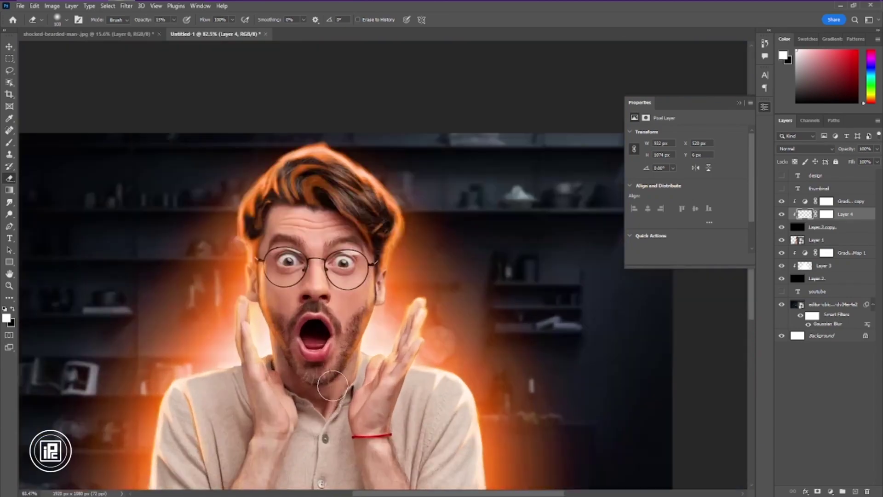
Fade the orange highlights inside the hair and along its left-side edge with the Eraser.
{"action": "scroll", "coordinate": [333, 359], "scroll_direction": "up", "scroll_amount": 2}
{"action": "mouse_move", "coordinate": [302, 143]}
{"action": "left_mouse_down"}
{"action": "mouse_move", "coordinate": [339, 124]}
{"action": "mouse_move", "coordinate": [389, 157]}
{"action": "left_mouse_up"}
{"action": "scroll", "coordinate": [320, 157], "scroll_direction": "up", "scroll_amount": 2}
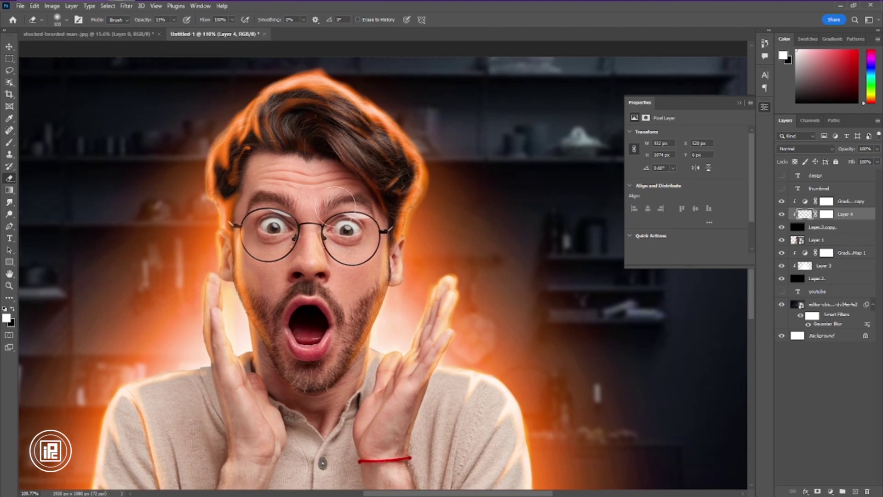
{"action": "mouse_move", "coordinate": [256, 124]}
{"action": "left_mouse_down"}
{"action": "mouse_move", "coordinate": [218, 201]}
{"action": "mouse_move", "coordinate": [222, 225]}
{"action": "left_mouse_up"}
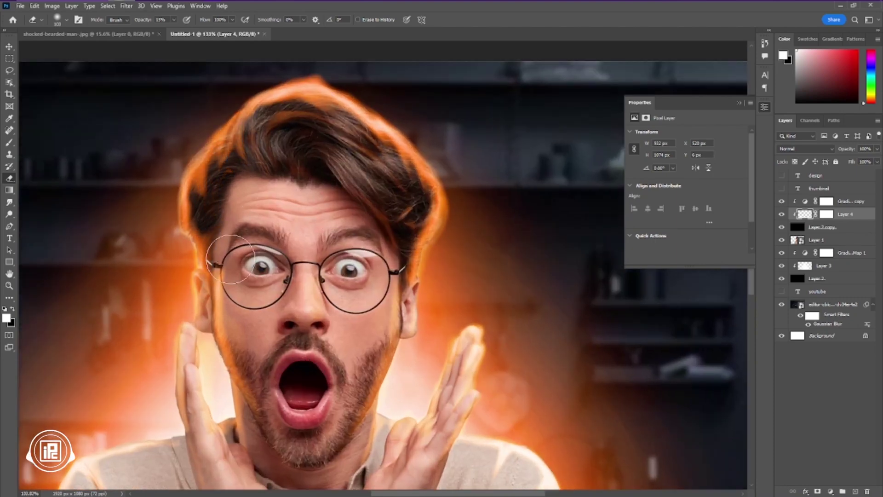
{"action": "scroll", "coordinate": [230, 259], "scroll_direction": "down", "scroll_amount": 6}
{"action": "scroll", "coordinate": [263, 380], "scroll_direction": "up", "scroll_amount": 3}
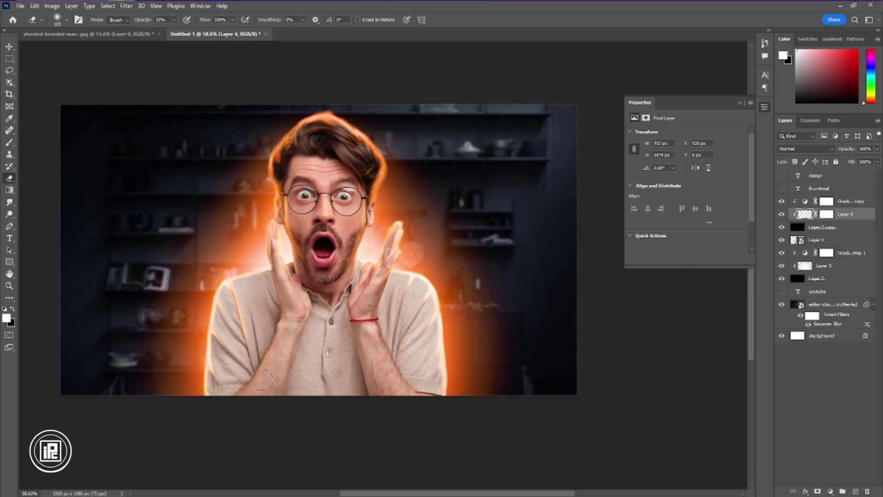
Add a Curves adjustment layer directly above the cut-out man on Layer 1.
{"action": "scroll", "coordinate": [262, 380], "scroll_direction": "down", "scroll_amount": 1}
{"action": "scroll", "coordinate": [287, 332], "scroll_direction": "up", "scroll_amount": 1}
{"action": "left_click", "coordinate": [10, 48]}
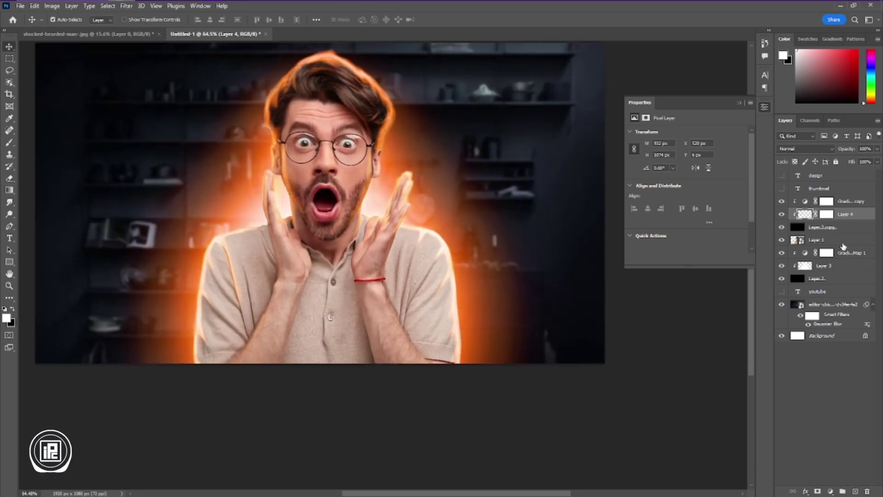
{"action": "left_click", "coordinate": [843, 247]}
{"action": "left_click", "coordinate": [830, 491]}
{"action": "left_click", "coordinate": [823, 375]}
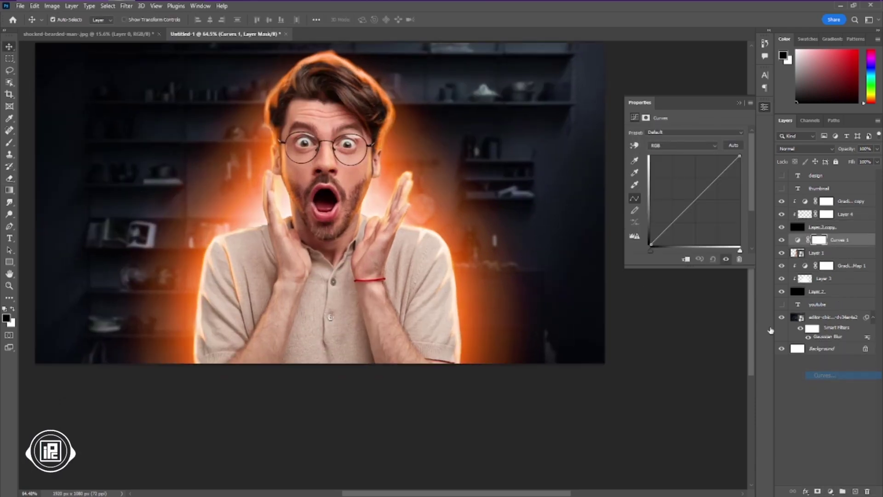
Clip the Curves adjustment to the man and shape a contrast curve with raised highlights and slightly lowered shadows.
{"action": "left_click_drag", "start_coordinate": [713, 180], "coordinate": [711, 179]}
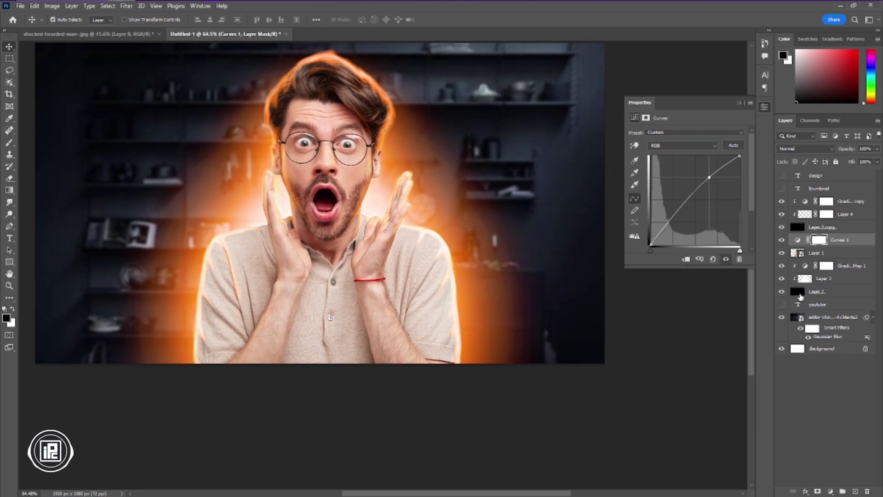
{"action": "left_click", "coordinate": [802, 244], "text": "alt"}
{"action": "left_click_drag", "start_coordinate": [680, 212], "coordinate": [679, 215]}
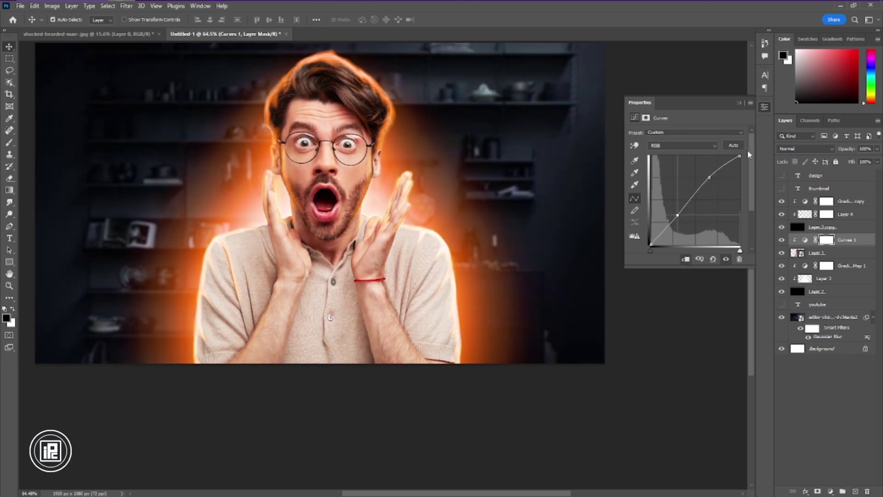
{"action": "left_click", "coordinate": [739, 103]}
{"action": "scroll", "coordinate": [474, 262], "scroll_direction": "down", "scroll_amount": 2}
{"action": "scroll", "coordinate": [474, 262], "scroll_direction": "up", "scroll_amount": 1}
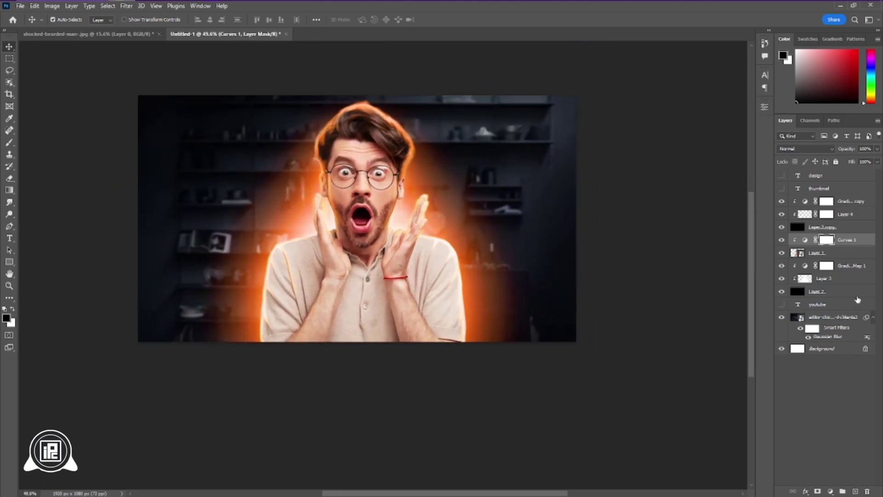
Make the YOUTUBE text layer visible again and select it.
{"action": "left_click", "coordinate": [782, 305]}
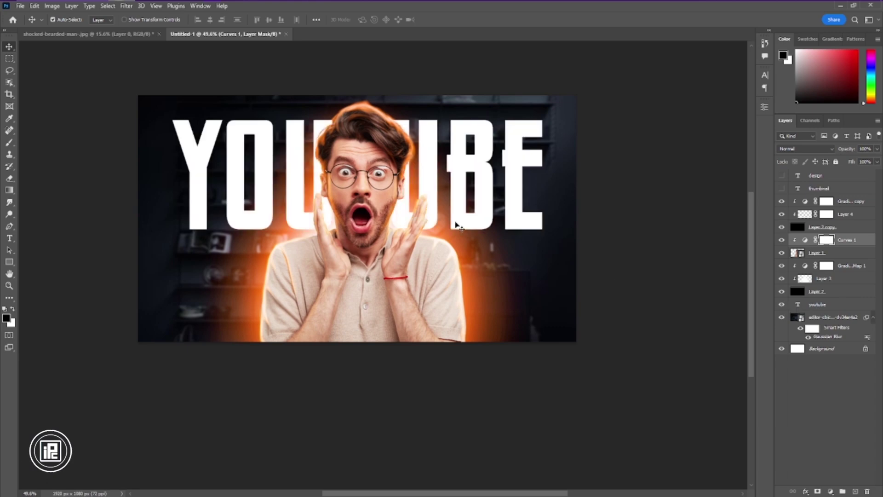
{"action": "scroll", "coordinate": [459, 225], "scroll_direction": "up", "scroll_amount": 2}
{"action": "left_click_drag", "start_coordinate": [551, 193], "coordinate": [534, 186]}
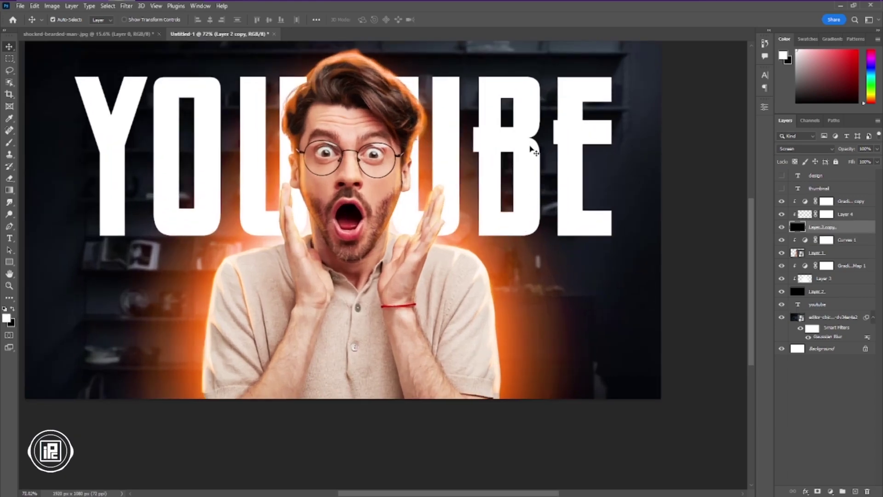
{"action": "left_click", "coordinate": [828, 304]}
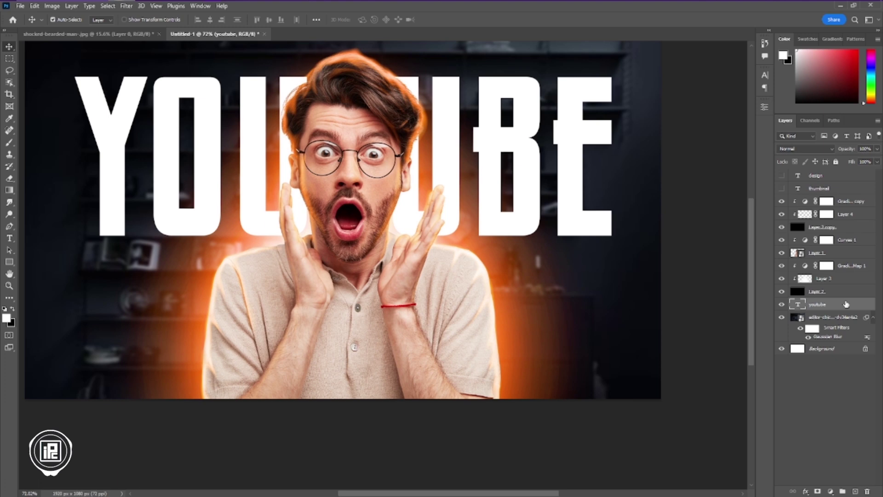
Add a Gradient Overlay to the YOUTUBE text and change the gradient's end stop to bright yellow.
{"action": "double_click", "coordinate": [846, 304]}
{"action": "left_click", "coordinate": [299, 220]}
{"action": "left_click", "coordinate": [428, 140]}
{"action": "double_click", "coordinate": [530, 246]}
{"action": "left_click_drag", "start_coordinate": [400, 159], "coordinate": [437, 117]}
{"action": "left_click", "coordinate": [448, 216]}
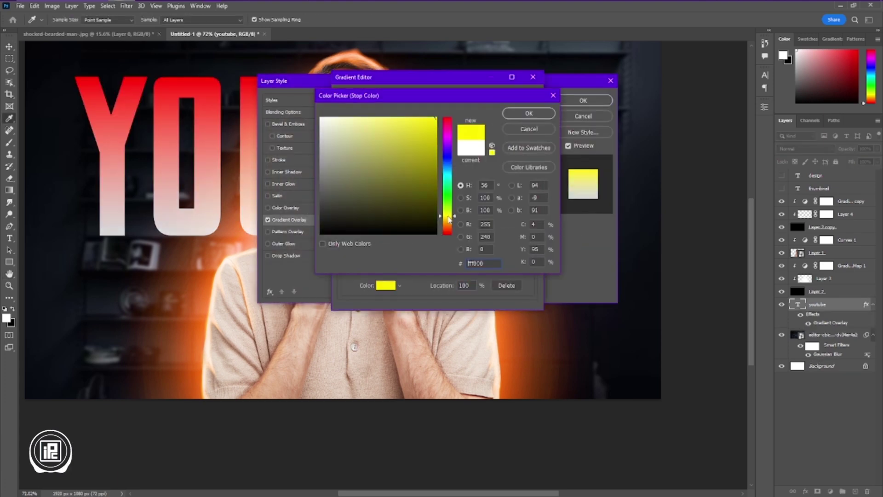
{"action": "left_click_drag", "start_coordinate": [450, 221], "coordinate": [450, 222]}
{"action": "left_click", "coordinate": [529, 116]}
Change the gradient's start stop to a saturated orange-red and accept the gradient.
{"action": "double_click", "coordinate": [346, 246]}
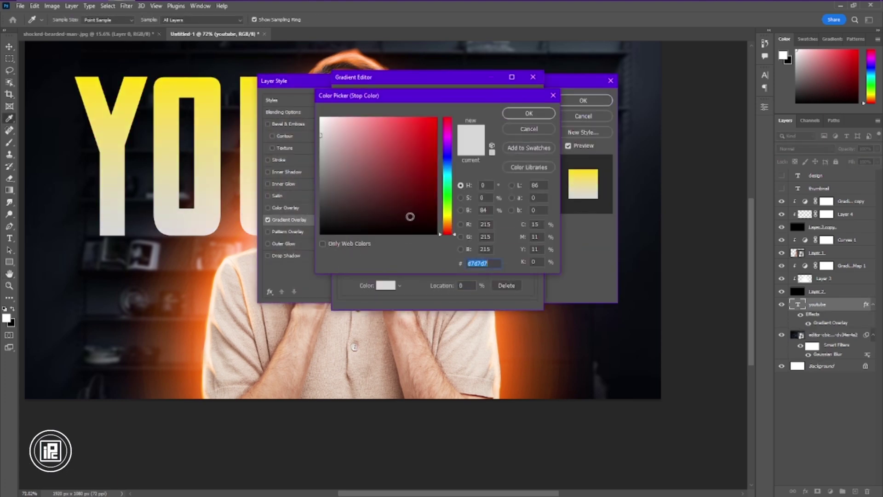
{"action": "left_click_drag", "start_coordinate": [421, 157], "coordinate": [438, 117]}
{"action": "left_click_drag", "start_coordinate": [449, 232], "coordinate": [451, 228]}
{"action": "left_click", "coordinate": [528, 113]}
{"action": "key", "text": "Return"}
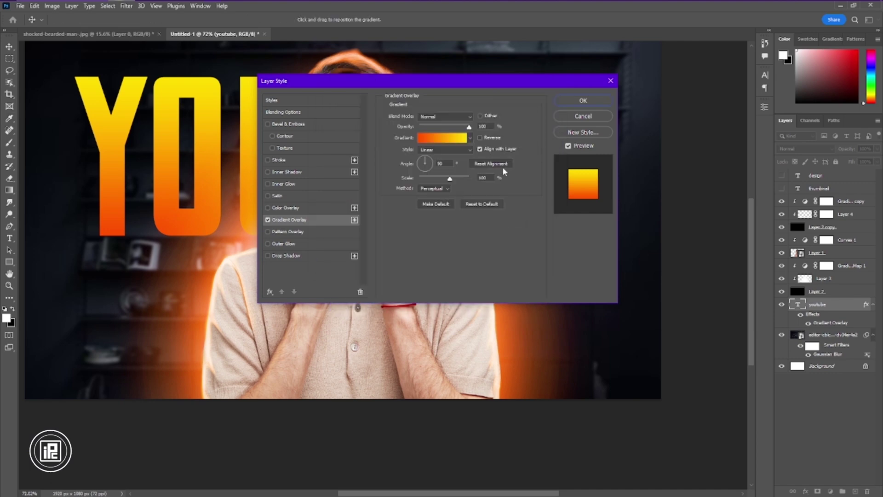
Add a white 2 px stroke to the YOUTUBE text, positioned outside the letters.
{"action": "left_click", "coordinate": [278, 160]}
{"action": "left_click", "coordinate": [407, 183]}
{"action": "left_click", "coordinate": [529, 112]}
{"action": "left_click", "coordinate": [440, 127]}
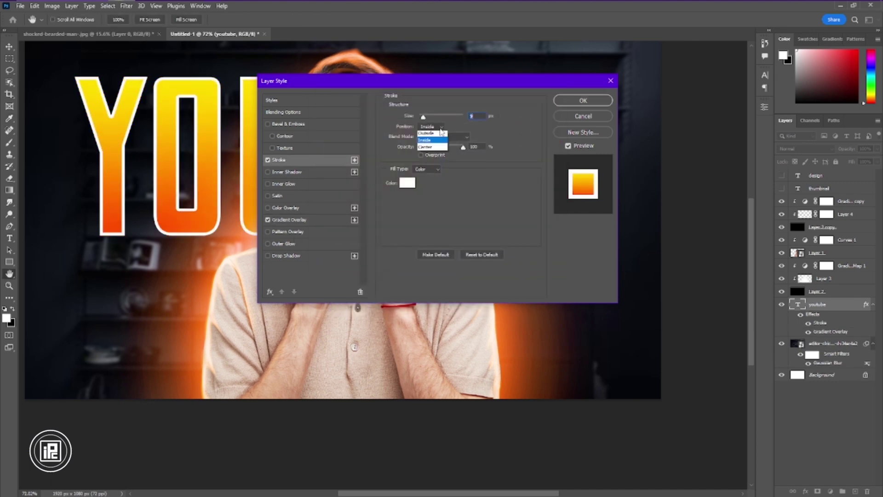
{"action": "left_click", "coordinate": [430, 134]}
{"action": "left_click_drag", "start_coordinate": [422, 118], "coordinate": [419, 119]}
Add a second stroke to the YOUTUBE text, coloured black and wider than the white one.
{"action": "left_click", "coordinate": [355, 160]}
{"action": "left_click", "coordinate": [311, 175]}
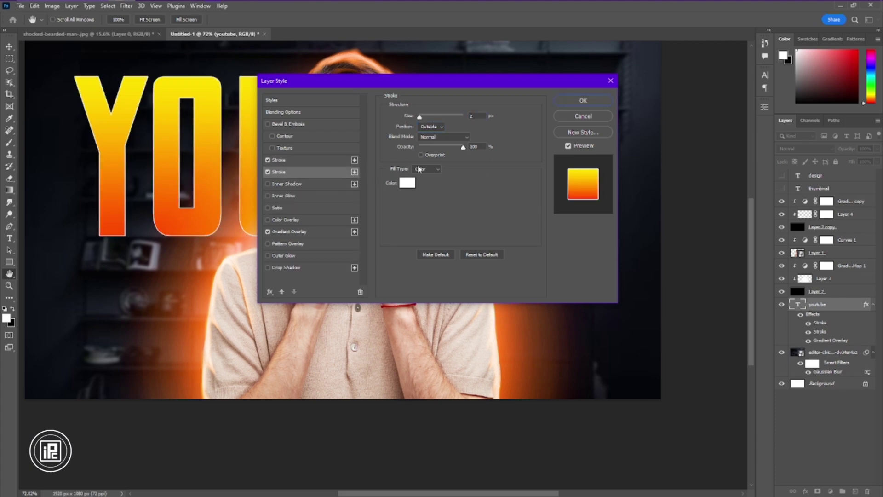
{"action": "left_click", "coordinate": [407, 183]}
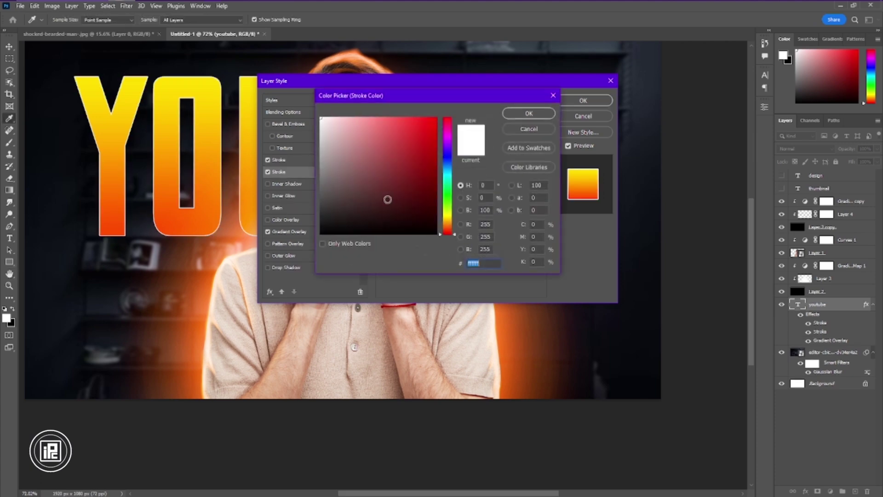
{"action": "left_click", "coordinate": [331, 252]}
{"action": "left_click", "coordinate": [529, 113]}
{"action": "left_click_drag", "start_coordinate": [420, 116], "coordinate": [426, 118]}
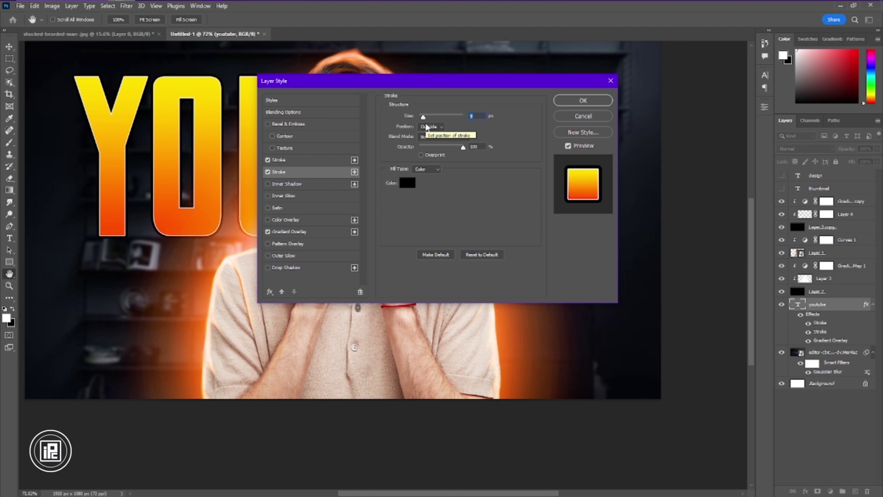
Add a Bevel & Emboss effect in Stroke Emboss style to the YOUTUBE text and adjust its strength.
{"action": "left_click", "coordinate": [300, 125]}
{"action": "left_click", "coordinate": [443, 117]}
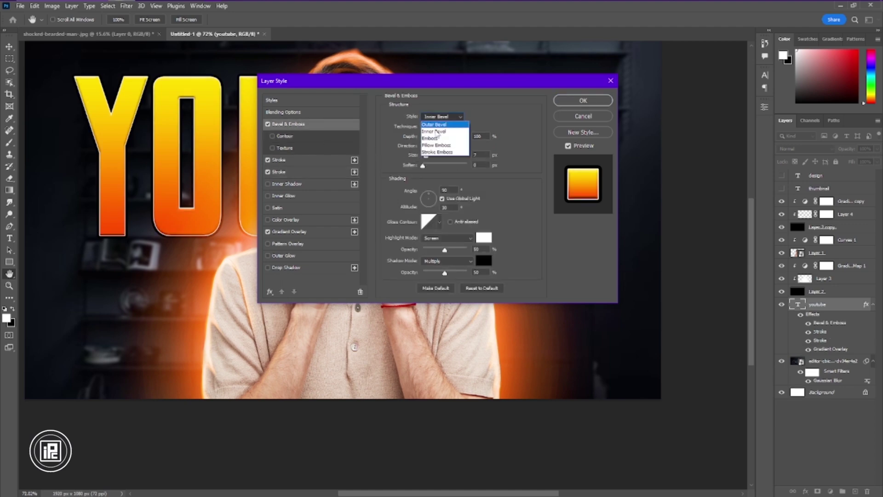
{"action": "left_click", "coordinate": [441, 153]}
{"action": "left_click_drag", "start_coordinate": [428, 137], "coordinate": [435, 157]}
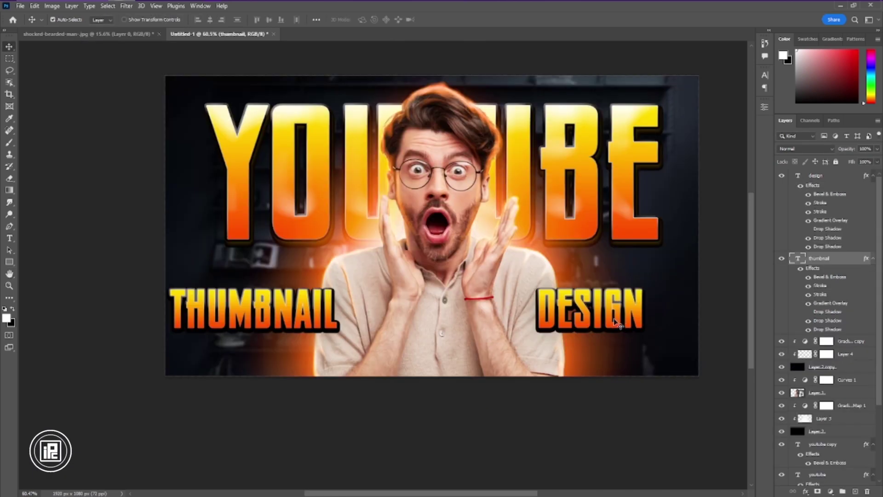
Place the spark particle image at 1920 px wide beneath the YOUTUBE text and set its blend mode to Screen.
{"action": "key", "text": "ctrl+minus"}
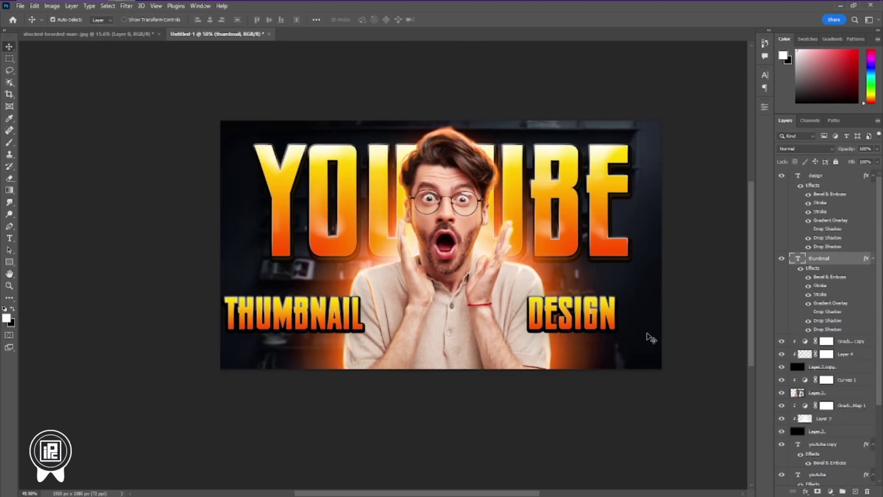
{"action": "scroll", "coordinate": [651, 338], "scroll_direction": "up", "scroll_amount": 2}
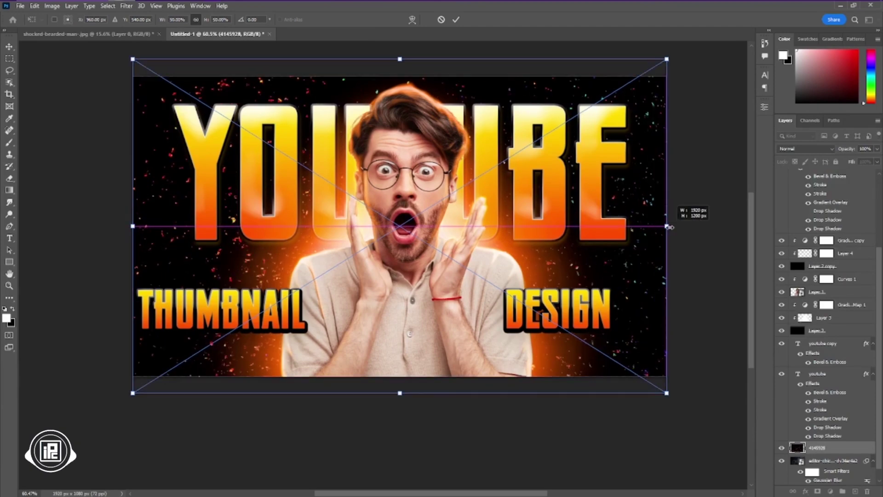
{"action": "key", "text": "Return"}
{"action": "left_click", "coordinate": [805, 148]}
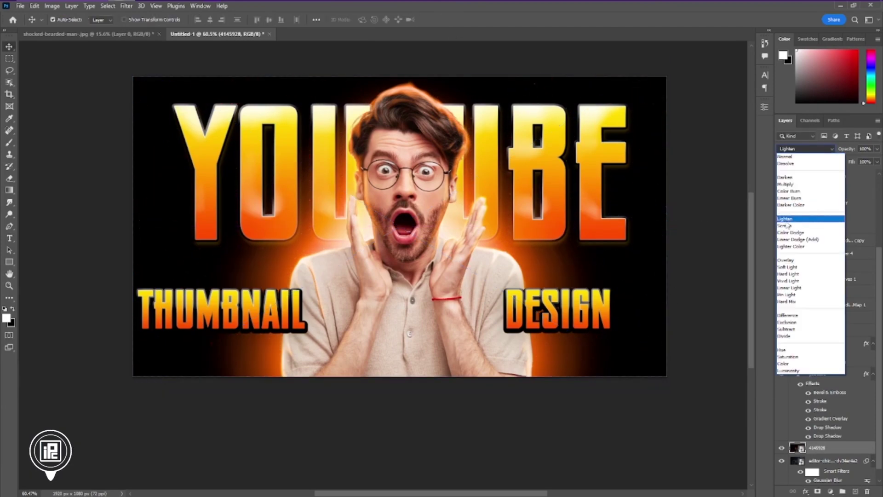
{"action": "left_click", "coordinate": [785, 226]}
Add an orange Solid Color fill clipped to the spark layer and set its blend mode to Color.
{"action": "left_click", "coordinate": [831, 491]}
{"action": "left_click", "coordinate": [810, 330]}
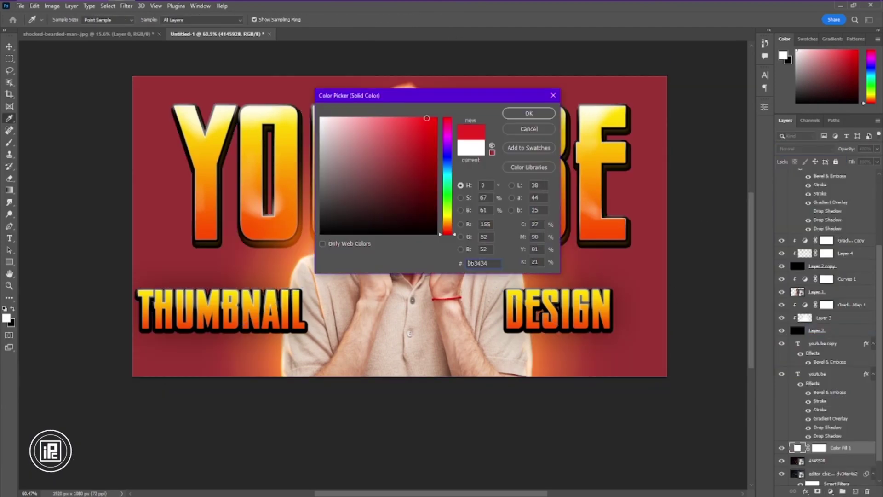
{"action": "left_click_drag", "start_coordinate": [447, 234], "coordinate": [447, 230]}
{"action": "left_click", "coordinate": [544, 114]}
{"action": "left_click", "coordinate": [821, 454], "text": "alt"}
{"action": "left_click", "coordinate": [805, 148]}
{"action": "left_click", "coordinate": [800, 363]}
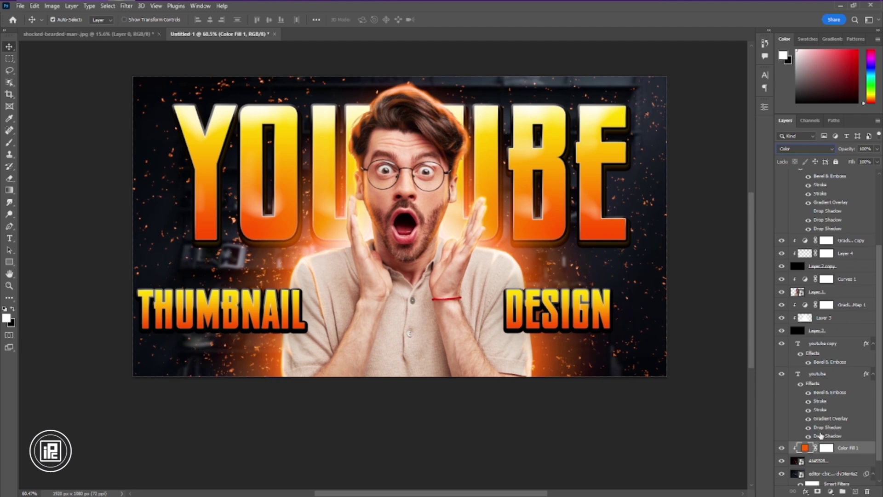
Enlarge the spark image on the canvas with Free Transform.
{"action": "left_click", "coordinate": [818, 461]}
{"action": "key", "text": "ctrl+t"}
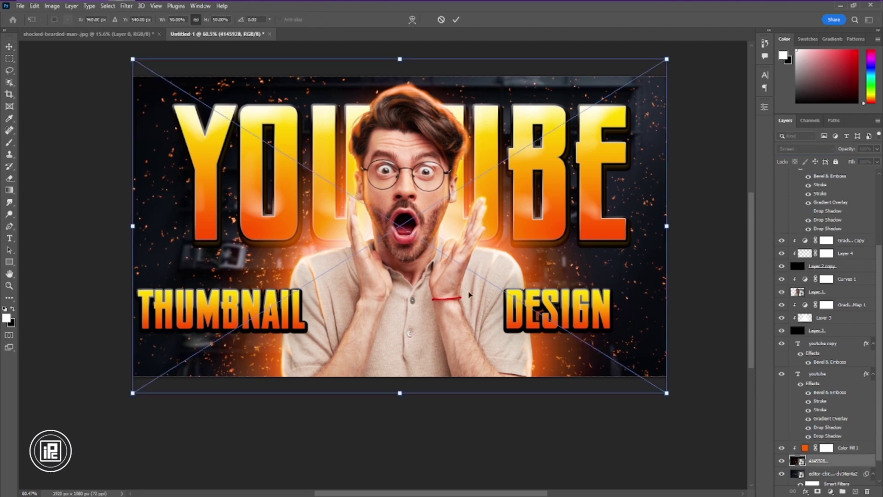
{"action": "scroll", "coordinate": [465, 262], "scroll_direction": "down", "scroll_amount": 2}
{"action": "left_click_drag", "start_coordinate": [604, 237], "coordinate": [685, 240]}
{"action": "key", "text": "ctrl+z"}
{"action": "left_click_drag", "start_coordinate": [604, 237], "coordinate": [679, 243]}
{"action": "left_click", "coordinate": [455, 19]}
Lower the spark layer's opacity to 47%.
{"action": "scroll", "coordinate": [460, 282], "scroll_direction": "down", "scroll_amount": 1}
{"action": "scroll", "coordinate": [482, 282], "scroll_direction": "up", "scroll_amount": 4}
{"action": "left_click_drag", "start_coordinate": [843, 150], "coordinate": [801, 154]}
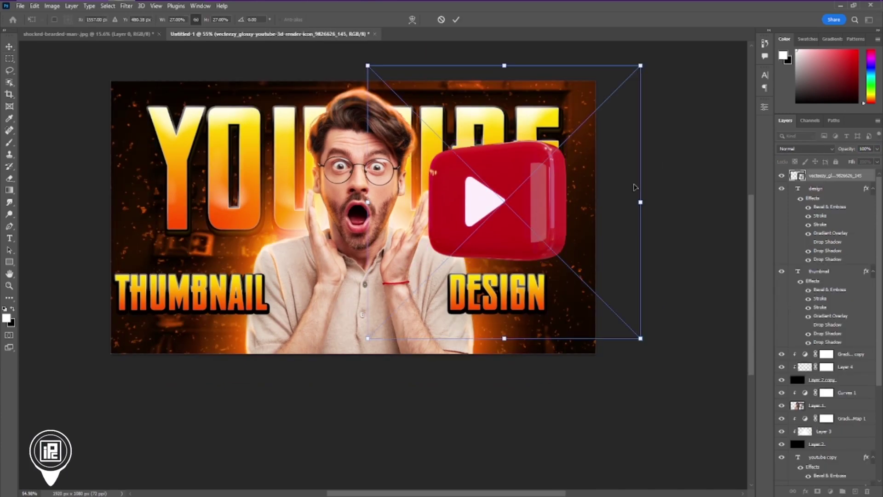
Scale down the glossy YouTube icon and place it below the last letter of YOUTUBE, above DESIGN.
{"action": "left_click_drag", "start_coordinate": [366, 63], "coordinate": [492, 147]}
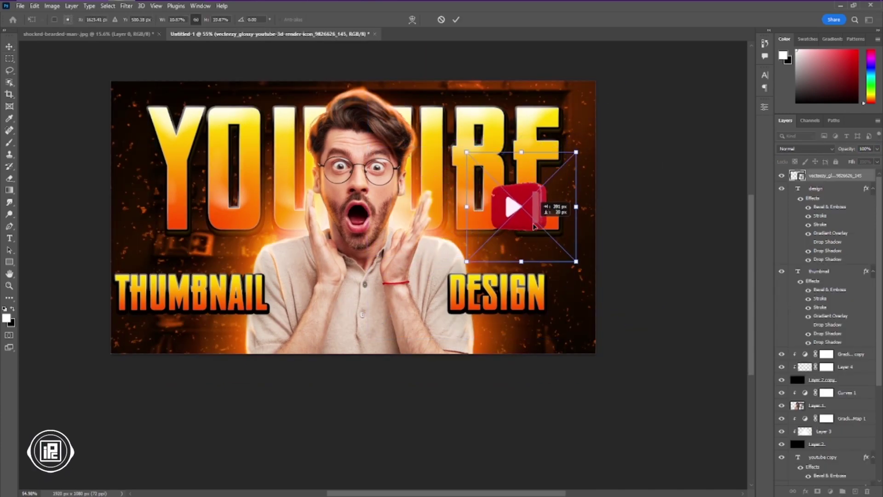
{"action": "left_click_drag", "start_coordinate": [516, 203], "coordinate": [543, 238]}
{"action": "key", "text": "Return"}
Apply a Motion Blur filter to the spark particle layer.
{"action": "scroll", "coordinate": [839, 446], "scroll_direction": "down", "scroll_amount": 5}
{"action": "left_click", "coordinate": [838, 435]}
{"action": "left_click", "coordinate": [126, 6]}
{"action": "mouse_move", "coordinate": [172, 122]}
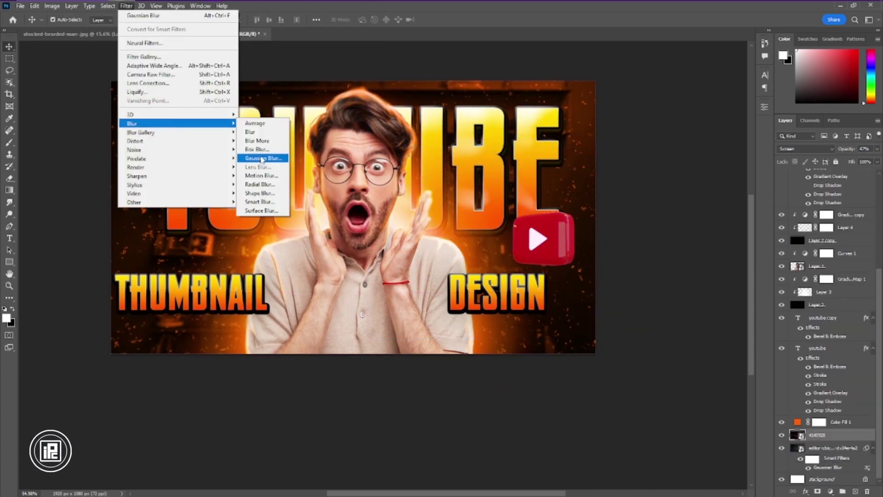
{"action": "left_click", "coordinate": [261, 176]}
{"action": "left_click_drag", "start_coordinate": [381, 264], "coordinate": [388, 264]}
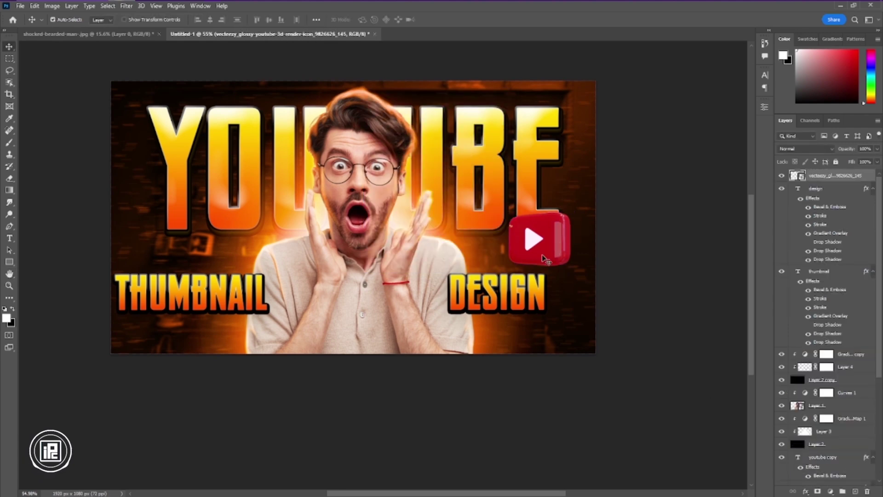
Rotate the YouTube icon above DESIGN about 16° counterclockwise.
{"action": "key", "text": "ctrl+t"}
{"action": "left_click_drag", "start_coordinate": [516, 25], "coordinate": [463, 36]}
{"action": "key", "text": "Return"}
Duplicate the YouTube icon over to the letter Y, then flip, rotate and reposition the copy.
{"action": "left_click_drag", "start_coordinate": [523, 229], "coordinate": [188, 157]}
{"action": "key", "text": "ctrl+t"}
{"action": "right_click", "coordinate": [188, 158]}
{"action": "left_click", "coordinate": [216, 339]}
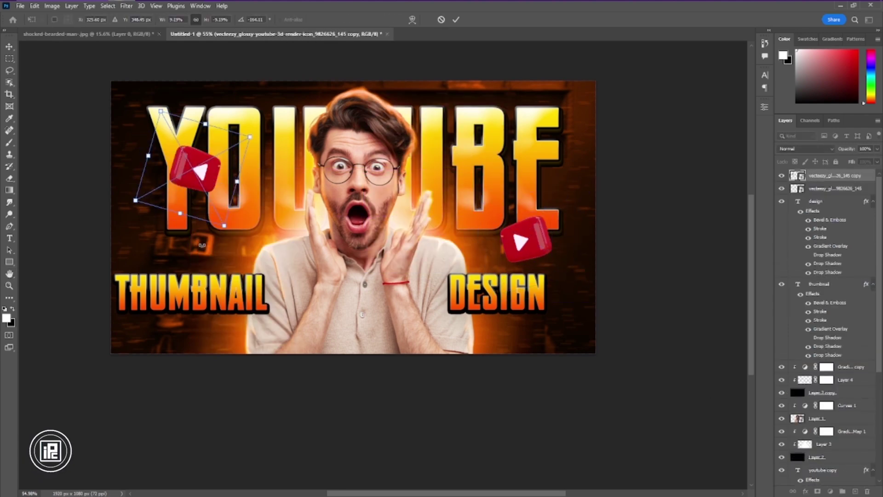
{"action": "left_click_drag", "start_coordinate": [229, 234], "coordinate": [222, 237]}
{"action": "left_click_drag", "start_coordinate": [232, 186], "coordinate": [213, 176]}
Place another, smaller copy of the YouTube icon below the THUMBNAIL text near the canvas's lower edge.
{"action": "left_click_drag", "start_coordinate": [210, 184], "coordinate": [248, 328]}
{"action": "left_click", "coordinate": [455, 19]}
{"action": "key", "text": "ctrl+t"}
{"action": "left_click", "coordinate": [456, 20]}
Place the second glossy YouTube icon image, scale it down and position it below the DESIGN text.
{"action": "left_click", "coordinate": [162, 8]}
{"action": "left_click_drag", "start_coordinate": [513, 178], "coordinate": [690, 202]}
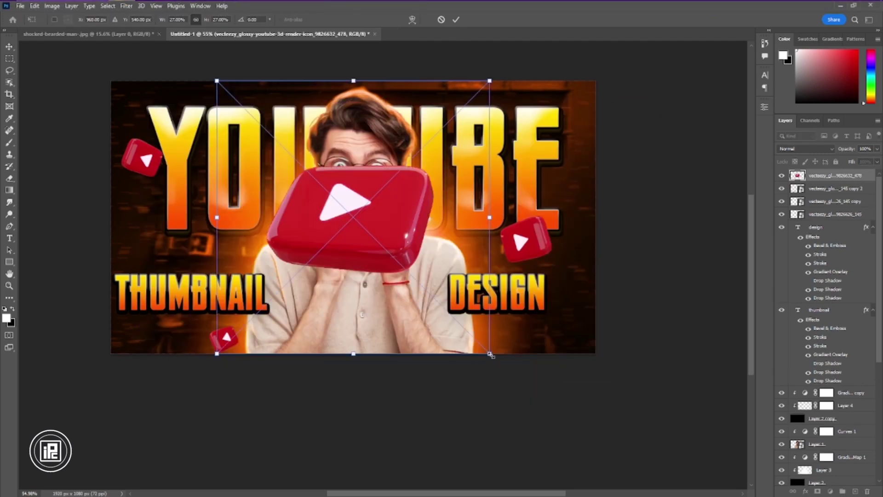
{"action": "left_click_drag", "start_coordinate": [353, 81], "coordinate": [353, 263]}
{"action": "left_click_drag", "start_coordinate": [366, 314], "coordinate": [472, 337]}
{"action": "left_click_drag", "start_coordinate": [504, 288], "coordinate": [482, 309]}
Copy the second YouTube icon to the upper left of the man's head, move it behind the YOUTUBE text and enlarge it.
{"action": "left_click_drag", "start_coordinate": [458, 343], "coordinate": [265, 114]}
{"action": "left_click", "coordinate": [456, 20]}
{"action": "left_click_drag", "start_coordinate": [821, 179], "coordinate": [817, 398]}
{"action": "key", "text": "ctrl+t"}
{"action": "left_click_drag", "start_coordinate": [295, 113], "coordinate": [331, 112], "text": "alt"}
{"action": "left_click_drag", "start_coordinate": [282, 113], "coordinate": [322, 109]}
{"action": "key", "text": "Return"}
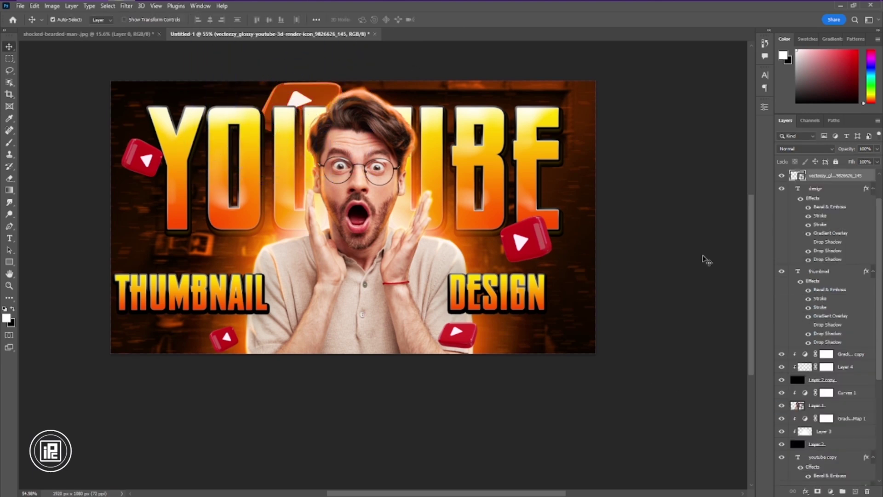
Apply Motion Blur at an 18° angle to the YouTube icon above DESIGN.
{"action": "left_click", "coordinate": [126, 5]}
{"action": "mouse_move", "coordinate": [138, 128]}
{"action": "left_click", "coordinate": [262, 175]}
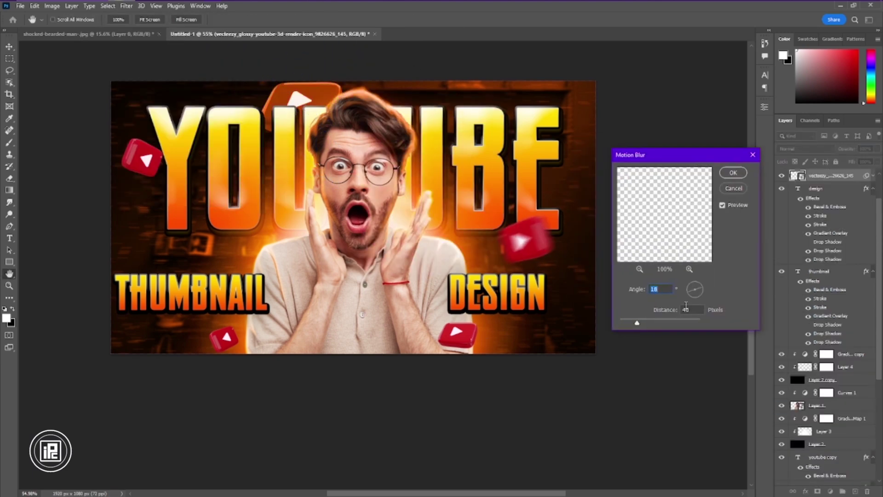
{"action": "left_click", "coordinate": [731, 172]}
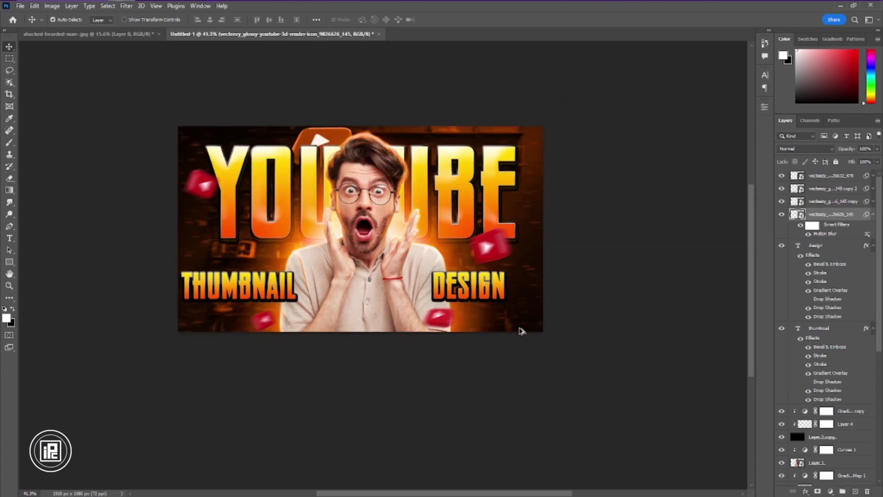
Enlarge the blurred YouTube icon above DESIGN to a transform box about 415 px wide.
{"action": "key", "text": "ctrl+t"}
{"action": "left_click", "coordinate": [450, 193]}
{"action": "left_click_drag", "start_coordinate": [543, 170], "coordinate": [550, 186]}
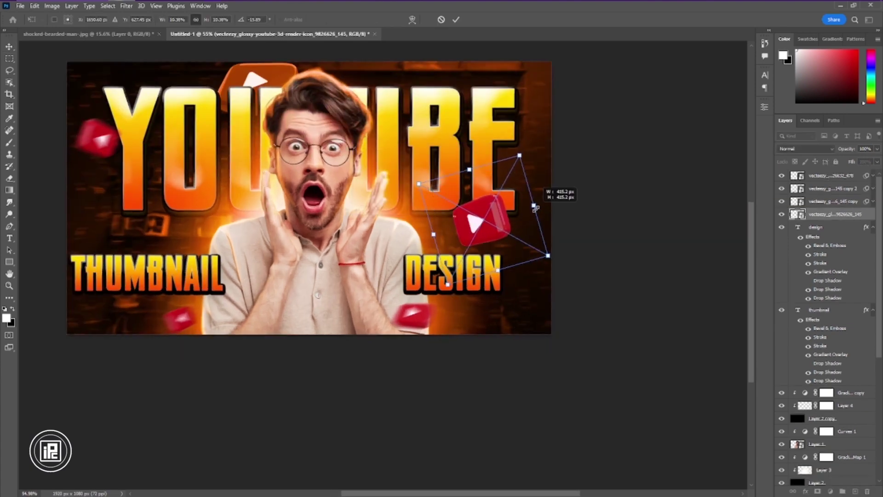
{"action": "key", "text": "Return"}
Enlarge the blurred YouTube icon beside the letter Y with Free Transform.
{"action": "key", "text": "alt+bracketright"}
{"action": "key", "text": "ctrl+t"}
{"action": "left_click", "coordinate": [449, 193]}
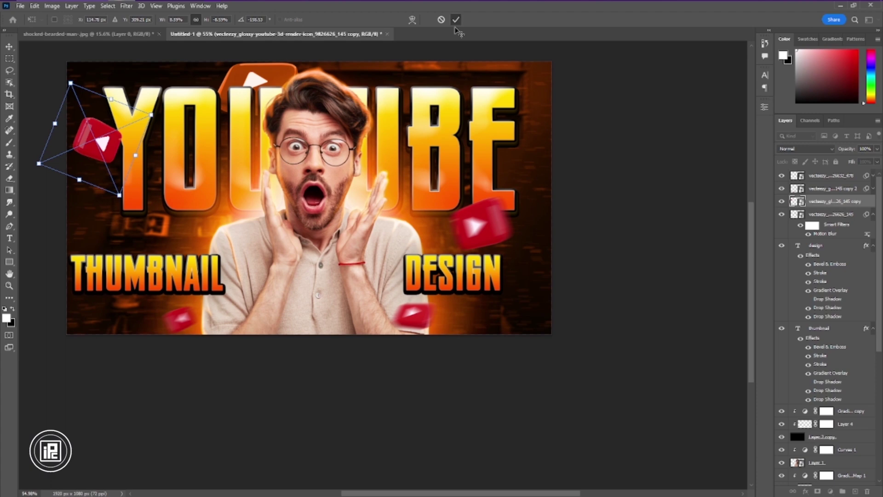
{"action": "left_click", "coordinate": [460, 253]}
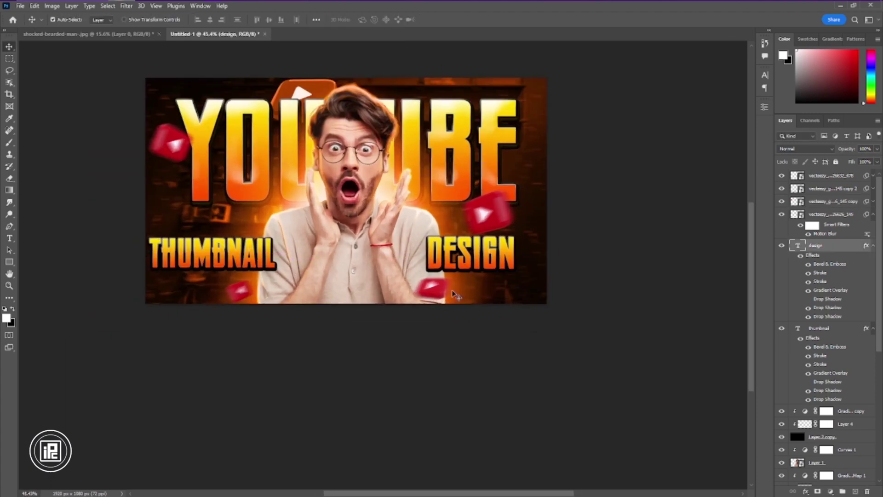
Enlarge the orange-tinted YouTube icon behind the YOUTUBE text with Free Transform.
{"action": "left_click_drag", "start_coordinate": [456, 294], "coordinate": [469, 305]}
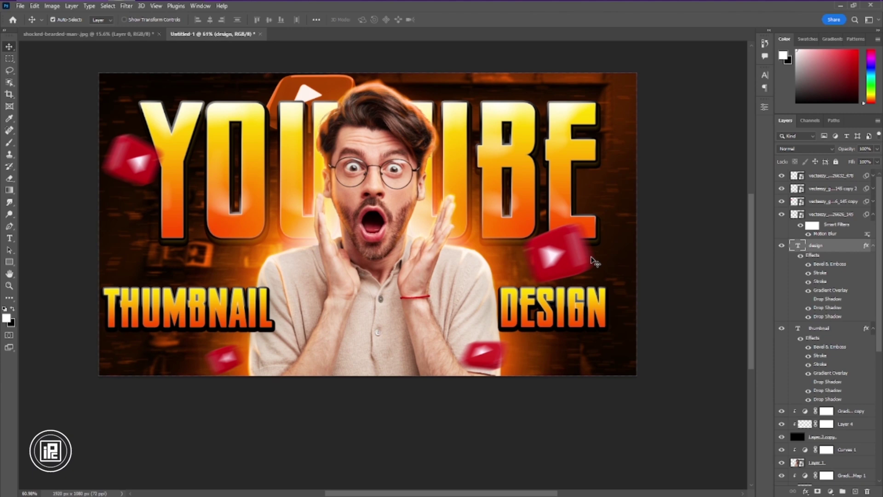
{"action": "scroll", "coordinate": [849, 385], "scroll_direction": "down", "scroll_amount": 3}
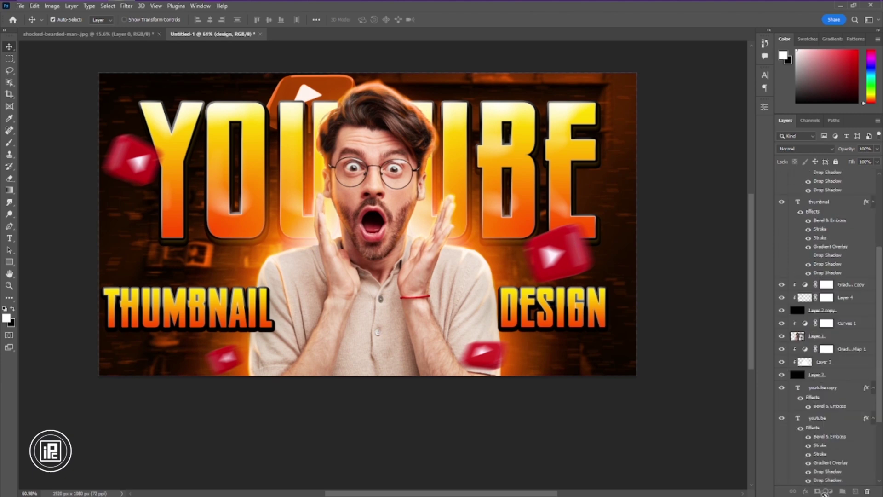
{"action": "scroll", "coordinate": [842, 385], "scroll_direction": "up", "scroll_amount": 3}
{"action": "left_click", "coordinate": [832, 175]}
{"action": "key", "text": "ctrl+t"}
{"action": "left_click", "coordinate": [450, 193]}
{"action": "key", "text": "Return"}
{"action": "scroll", "coordinate": [841, 396], "scroll_direction": "down", "scroll_amount": 5}
{"action": "left_click", "coordinate": [840, 405]}
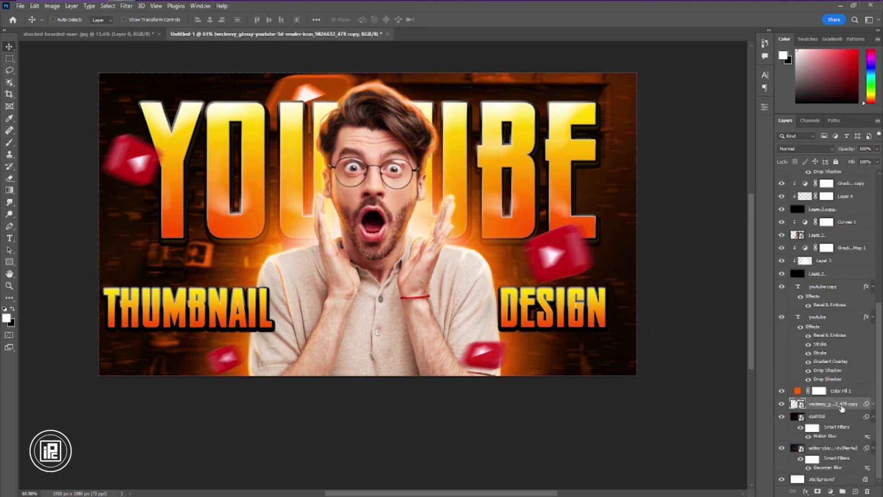
{"action": "key", "text": "ctrl+t"}
{"action": "left_click", "coordinate": [449, 193]}
{"action": "left_click_drag", "start_coordinate": [386, 179], "coordinate": [404, 193]}
{"action": "left_click", "coordinate": [457, 20]}
Duplicate the background YouTube icon, place the copy behind the word DESIGN and enlarge it slightly.
{"action": "key", "text": "ctrl+j"}
{"action": "key", "text": "ctrl+t"}
{"action": "key", "text": "Return"}
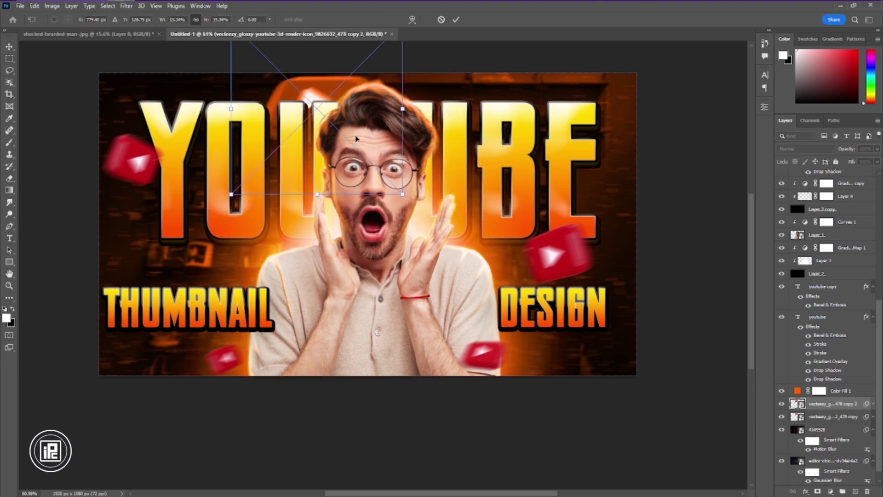
{"action": "left_click_drag", "start_coordinate": [394, 102], "coordinate": [624, 349]}
{"action": "left_click_drag", "start_coordinate": [632, 270], "coordinate": [658, 251]}
{"action": "key", "text": "Return"}
{"action": "key", "text": "ctrl+t"}
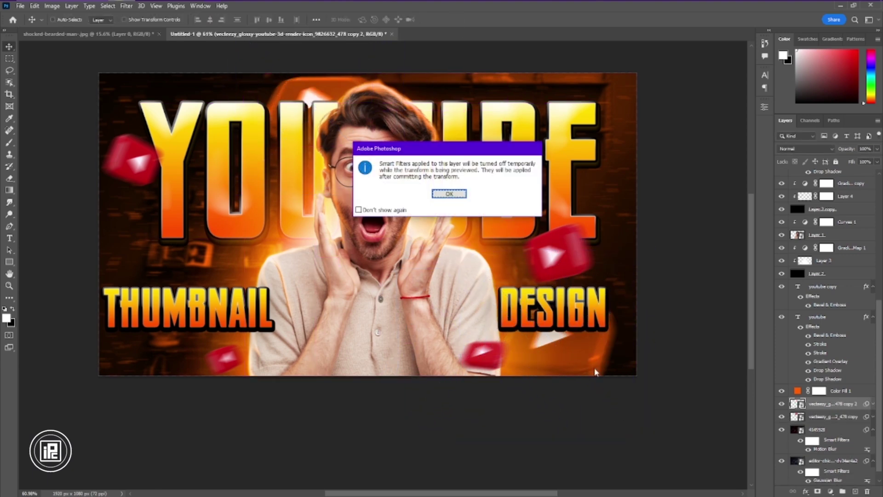
{"action": "key", "text": "Return"}
{"action": "left_click_drag", "start_coordinate": [845, 150], "coordinate": [822, 154]}
{"action": "left_click", "coordinate": [457, 19]}
Duplicate the background YouTube icon behind DESIGN and place the new copy behind the word THUMBNAIL.
{"action": "key", "text": "ctrl+j"}
{"action": "key", "text": "ctrl+t"}
{"action": "key", "text": "Return"}
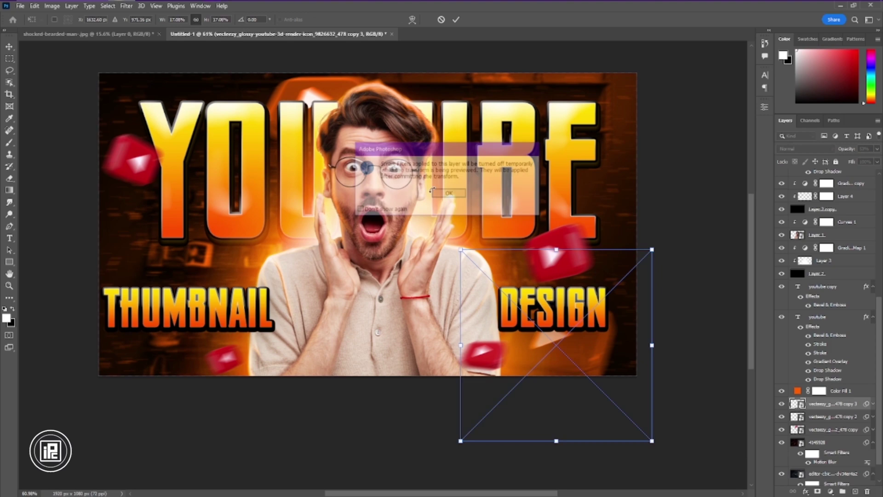
{"action": "right_click", "coordinate": [266, 351]}
{"action": "left_click_drag", "start_coordinate": [547, 363], "coordinate": [175, 342]}
{"action": "left_click", "coordinate": [294, 335]}
{"action": "left_click", "coordinate": [457, 20]}
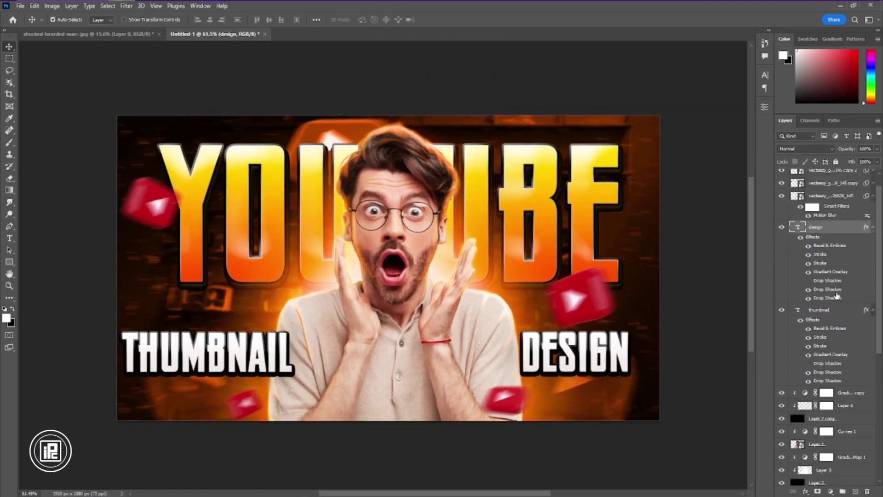
Group all layers between the thumbnail text layer and the Background, from the gradient map copy down to the blurred room image.
{"action": "scroll", "coordinate": [838, 296], "scroll_direction": "up", "scroll_amount": 2}
{"action": "left_click", "coordinate": [835, 176]}
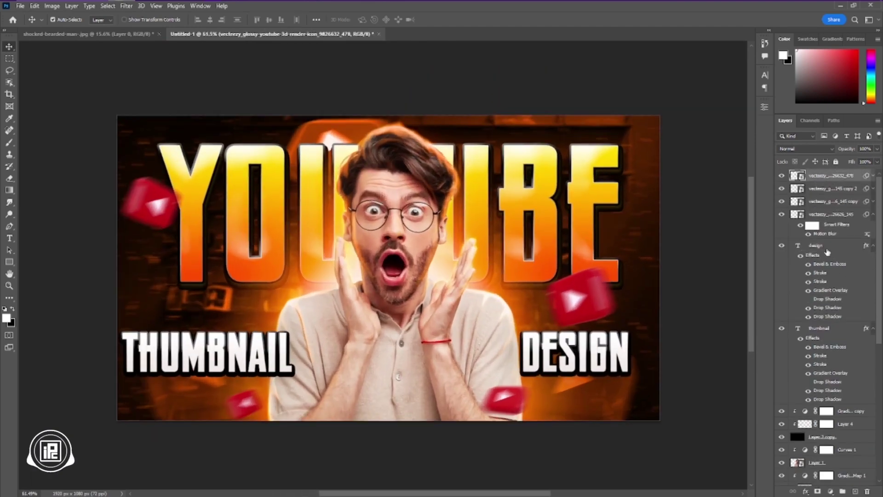
{"action": "scroll", "coordinate": [837, 322], "scroll_direction": "down", "scroll_amount": 8}
{"action": "scroll", "coordinate": [838, 353], "scroll_direction": "down", "scroll_amount": 3}
{"action": "left_click", "coordinate": [846, 217]}
{"action": "left_click", "coordinate": [837, 478], "text": "shift"}
{"action": "scroll", "coordinate": [837, 480], "scroll_direction": "down", "scroll_amount": 2}
{"action": "key", "text": "ctrl+g"}
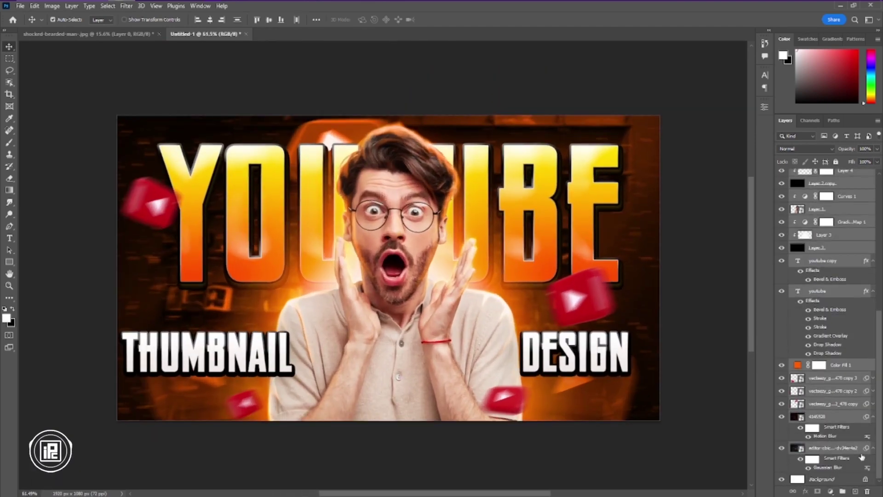
Group the thumbnail and design text layers together with the four YouTube icon layers above them.
{"action": "left_click", "coordinate": [817, 329]}
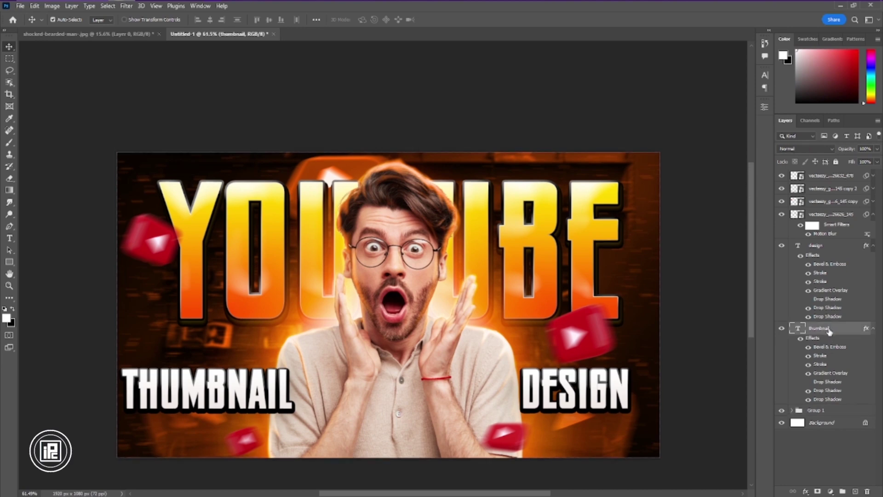
{"action": "left_click", "coordinate": [838, 177], "text": "shift"}
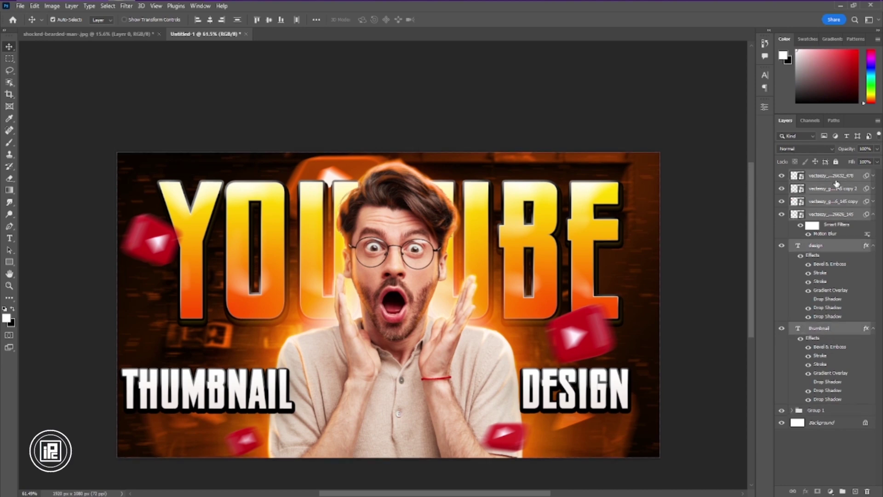
{"action": "left_click", "coordinate": [874, 248]}
{"action": "key", "text": "ctrl+g"}
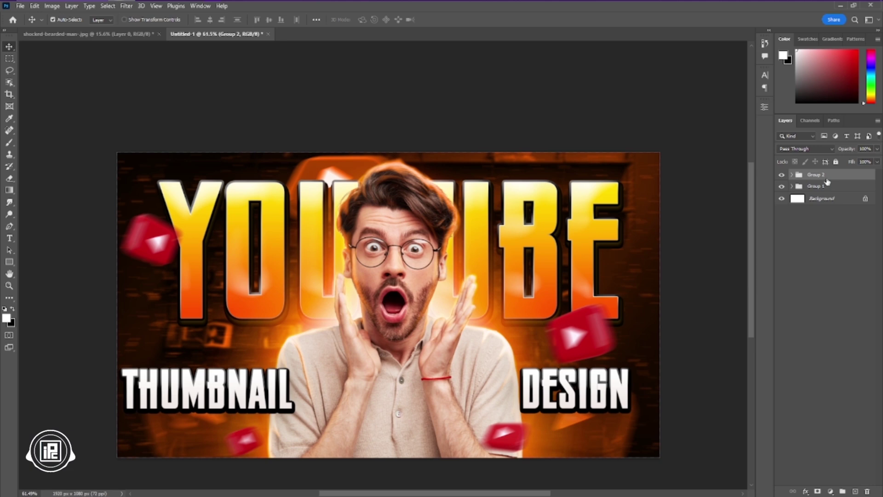
Stamp all visible layers into a new layer above the groups and convert it to a Smart Object.
{"action": "scroll", "coordinate": [555, 325], "scroll_direction": "up", "scroll_amount": 1}
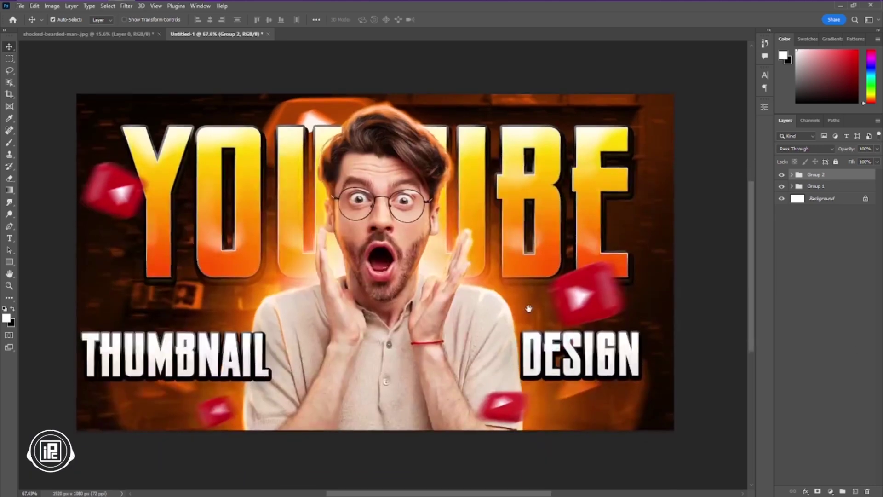
{"action": "key", "text": "ctrl+shift+alt+n"}
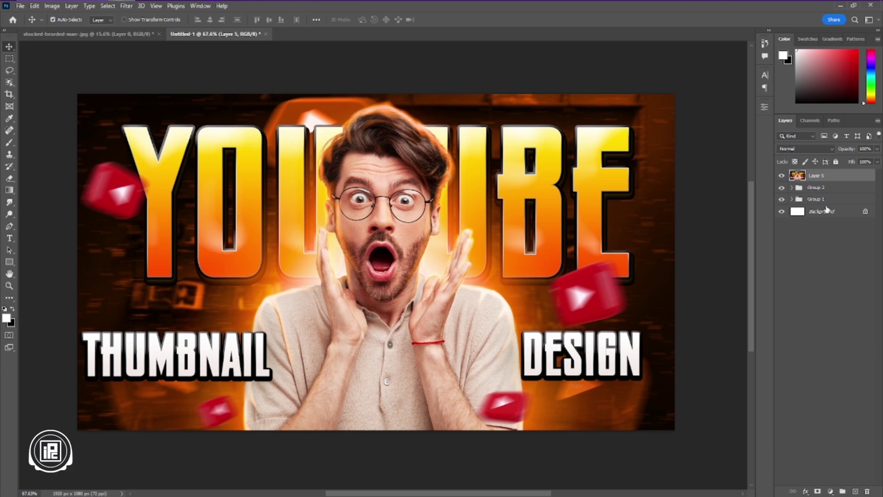
{"action": "right_click", "coordinate": [831, 177]}
{"action": "left_click", "coordinate": [782, 201]}
With the Camera Raw Filter, set Highlights +9, Shadows +57, Whites +11, Blacks -46, Texture +30, Clarity +21 and Dehaze +22.
{"action": "left_click", "coordinate": [127, 6]}
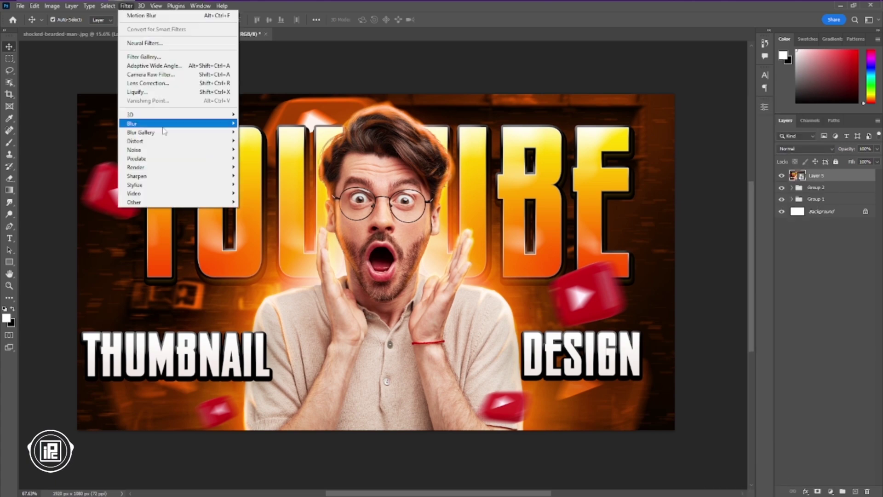
{"action": "left_click", "coordinate": [150, 74]}
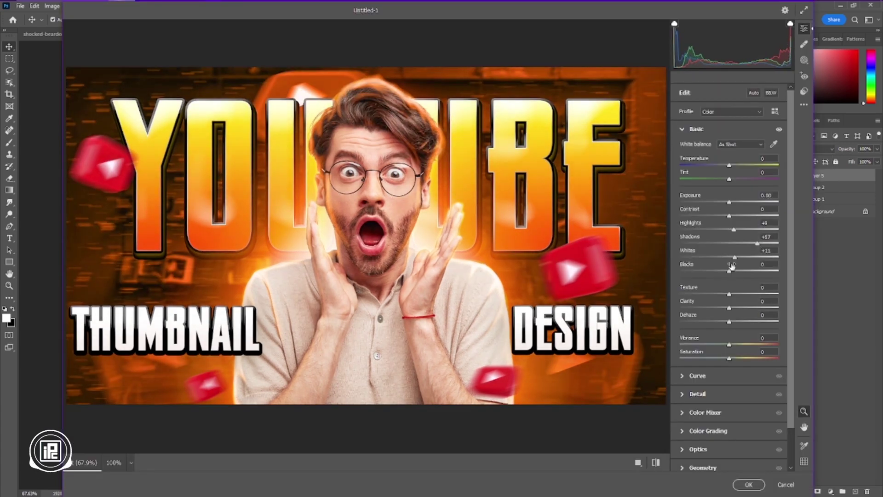
{"action": "left_click_drag", "start_coordinate": [731, 270], "coordinate": [744, 294]}
{"action": "left_click_drag", "start_coordinate": [729, 307], "coordinate": [749, 307]}
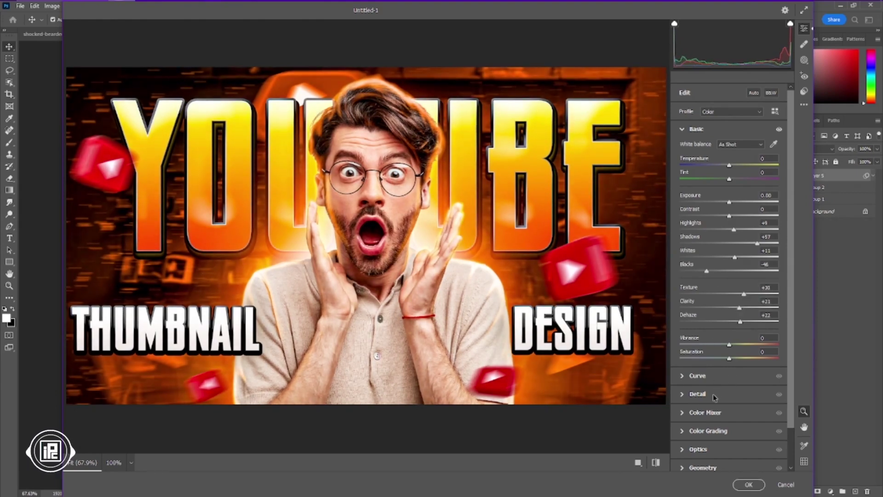
Set the Camera Raw Sharpening to 55 and Noise Reduction to 61, and raise the Color Noise Reduction.
{"action": "left_click", "coordinate": [698, 394]}
{"action": "scroll", "coordinate": [386, 128], "scroll_direction": "down", "scroll_amount": 1}
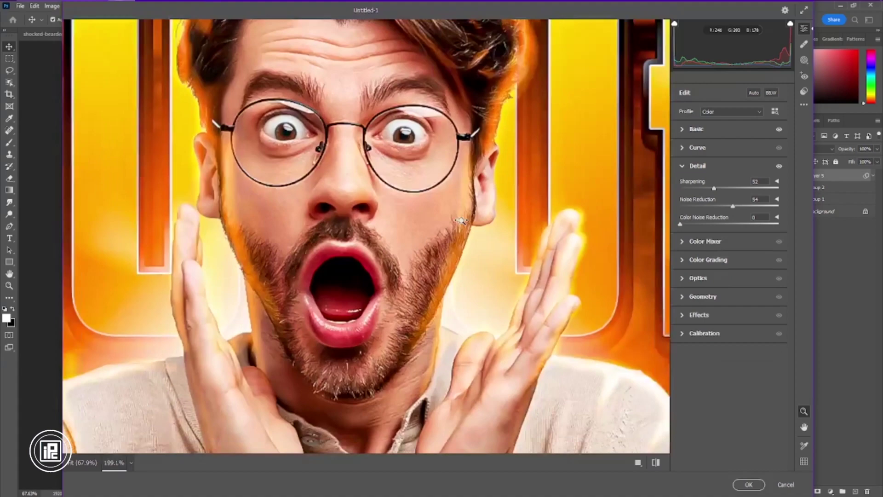
{"action": "left_click_drag", "start_coordinate": [461, 221], "coordinate": [368, 221]}
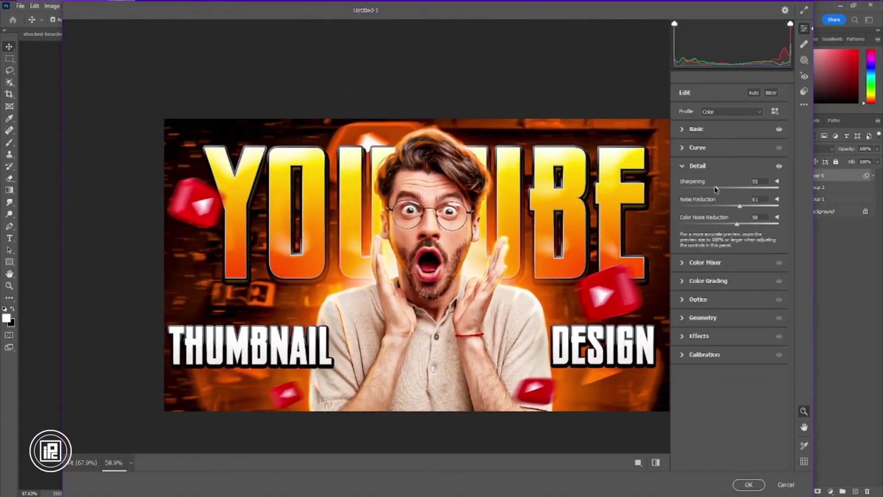
In the Color Mixer, shift the Oranges hue slightly up and set the Reds saturation to +51.
{"action": "left_click", "coordinate": [705, 262]}
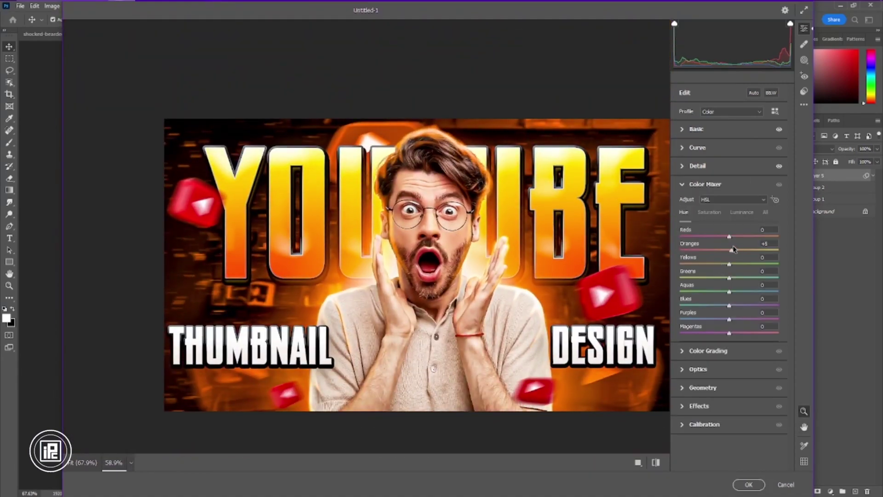
{"action": "left_click", "coordinate": [709, 212]}
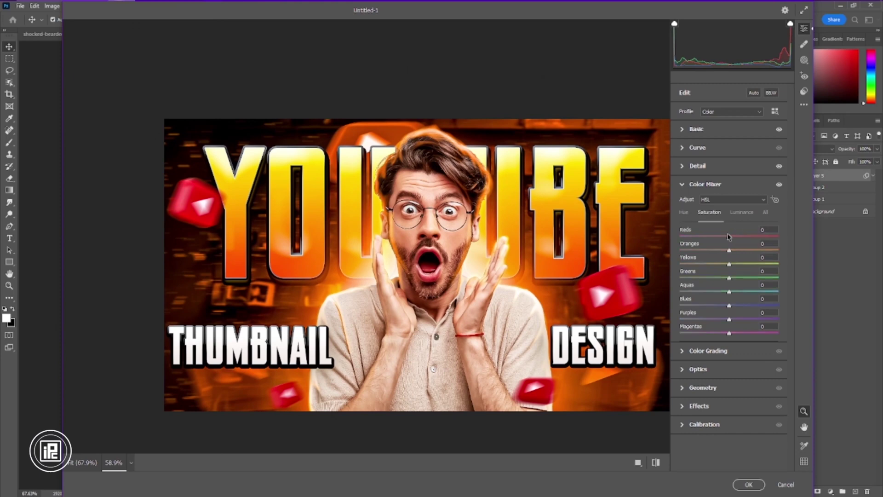
{"action": "left_click_drag", "start_coordinate": [728, 237], "coordinate": [754, 238]}
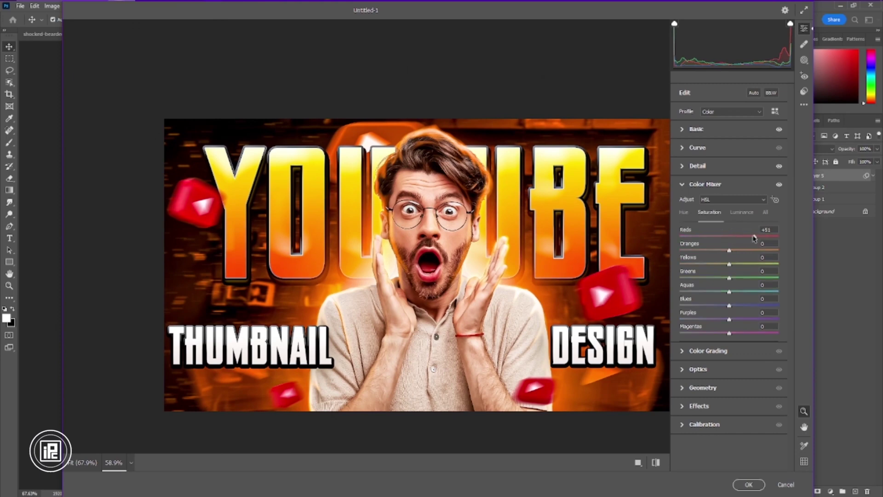
Adjust the Color Grading of the merged image and apply the Camera Raw Filter.
{"action": "left_click", "coordinate": [721, 353]}
{"action": "left_click", "coordinate": [698, 427]}
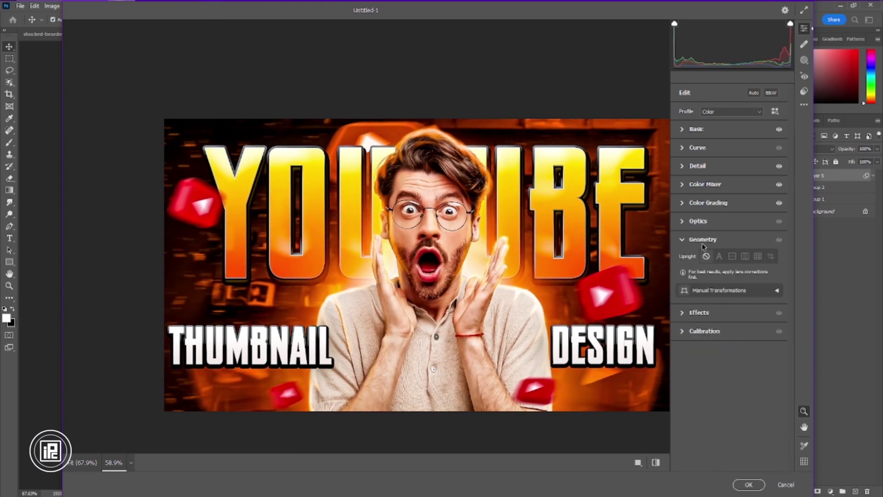
{"action": "left_click_drag", "start_coordinate": [730, 261], "coordinate": [721, 262]}
{"action": "left_click", "coordinate": [749, 484]}
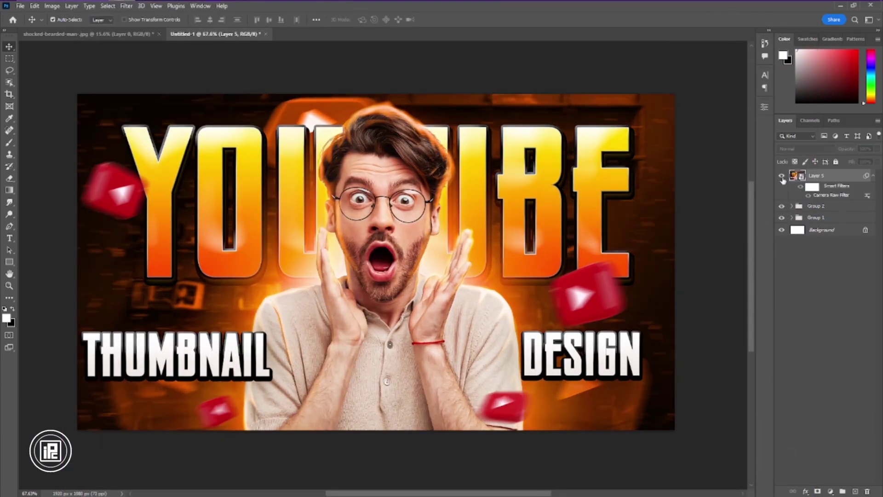